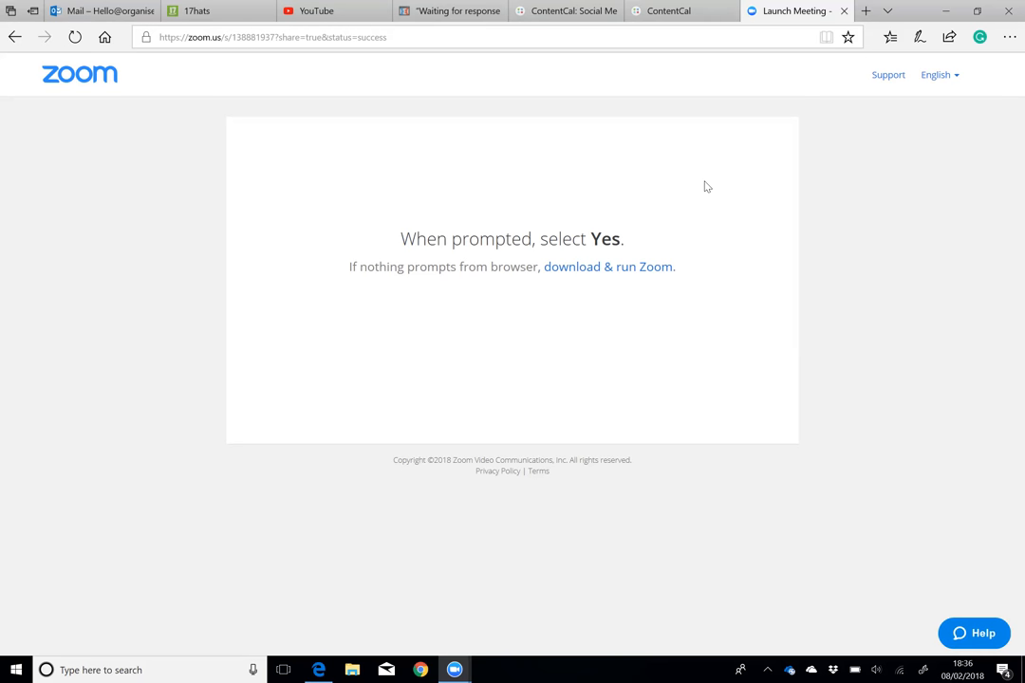
- Go to the ContentCal website homepage and bring up its Pricing plans page
{"action": "left_click", "coordinate": [683, 11]}
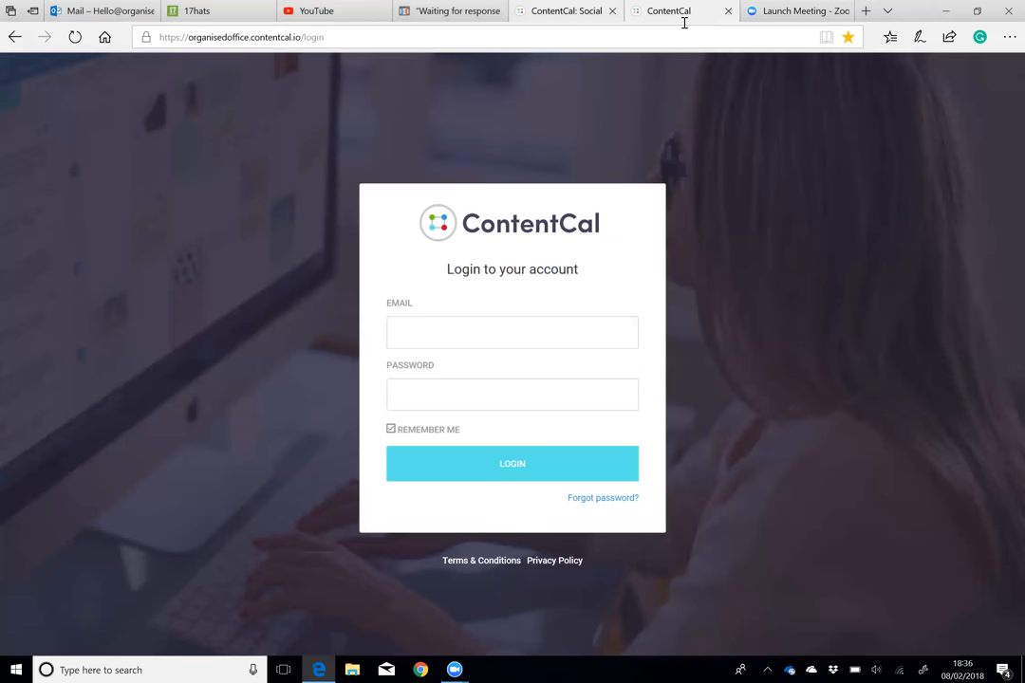
{"action": "left_click", "coordinate": [566, 10]}
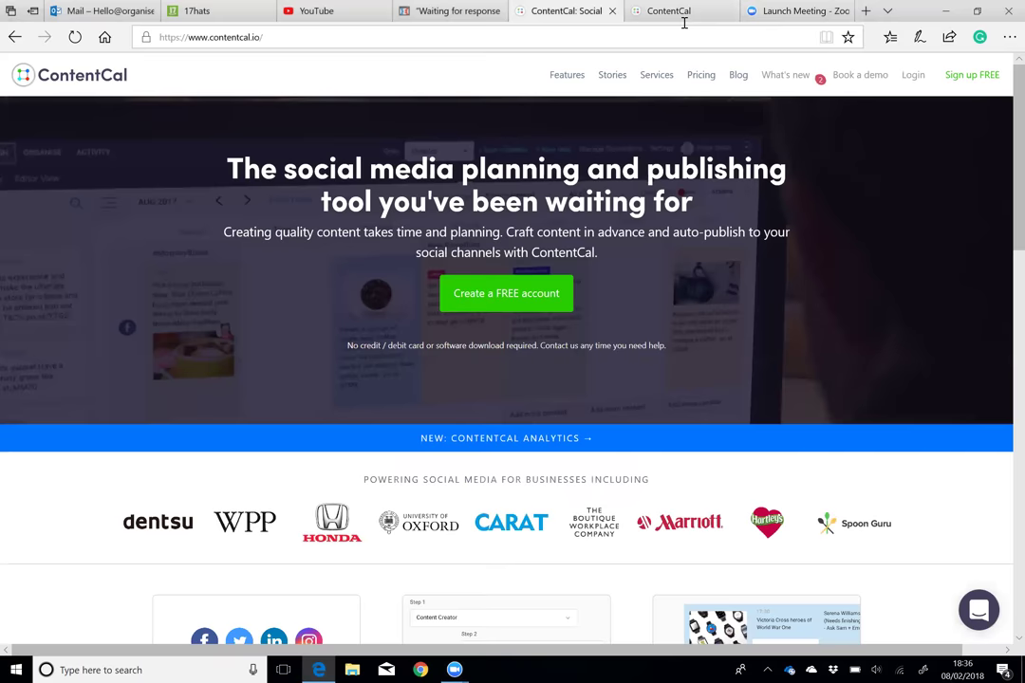
{"action": "left_click", "coordinate": [701, 75]}
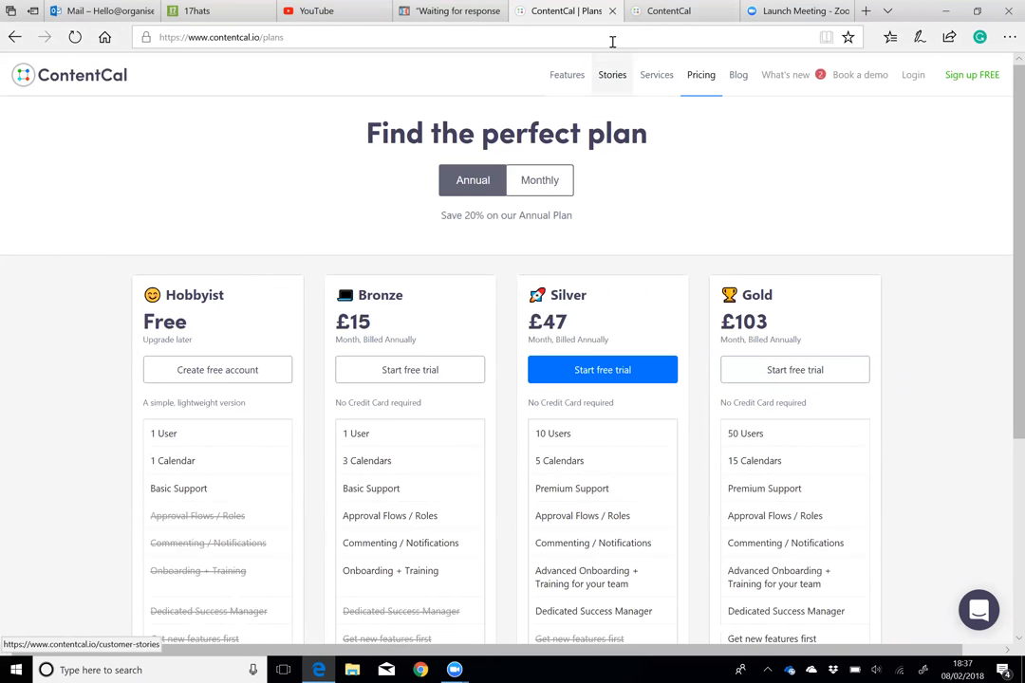
- Return to the login page and enter the account email and password
{"action": "left_click", "coordinate": [612, 10]}
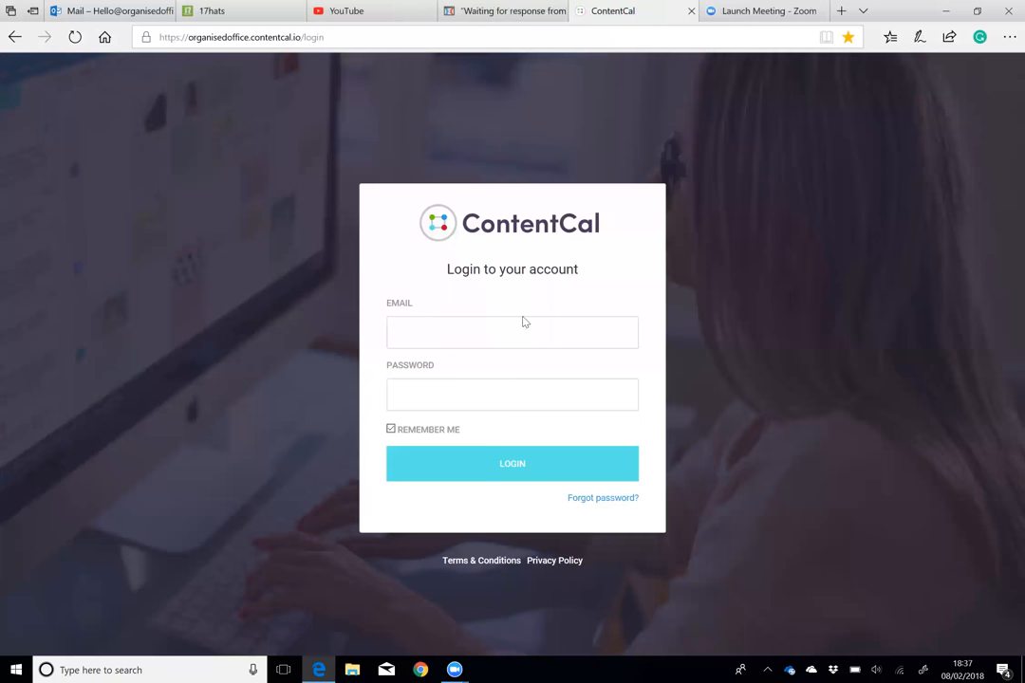
{"action": "left_click", "coordinate": [506, 328]}
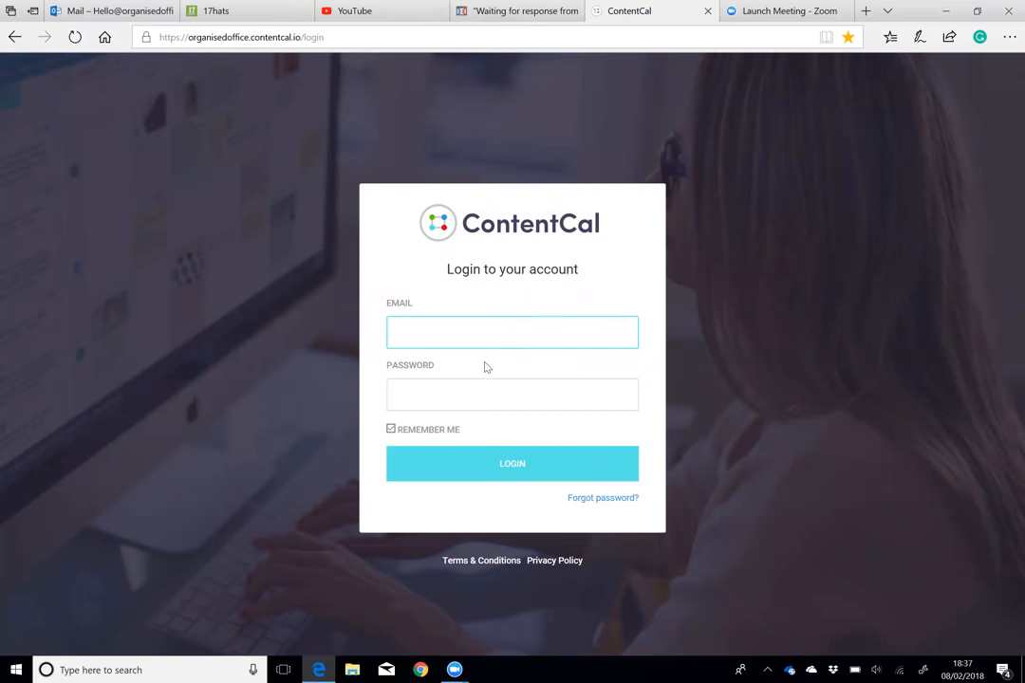
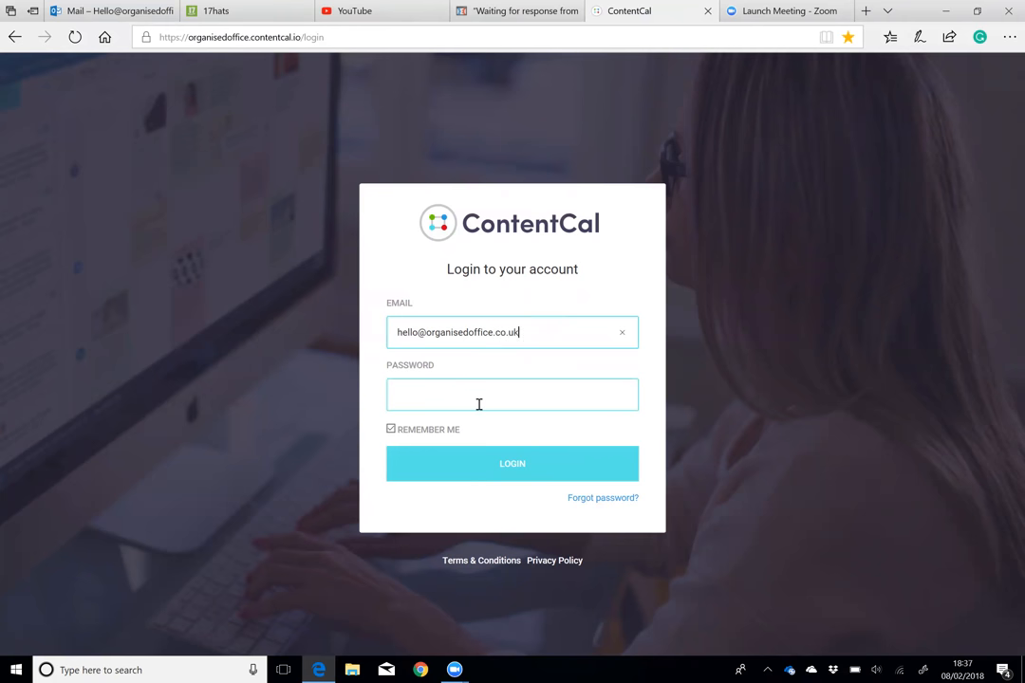
{"action": "left_click", "coordinate": [479, 405]}
{"action": "type", "text": "•••"}
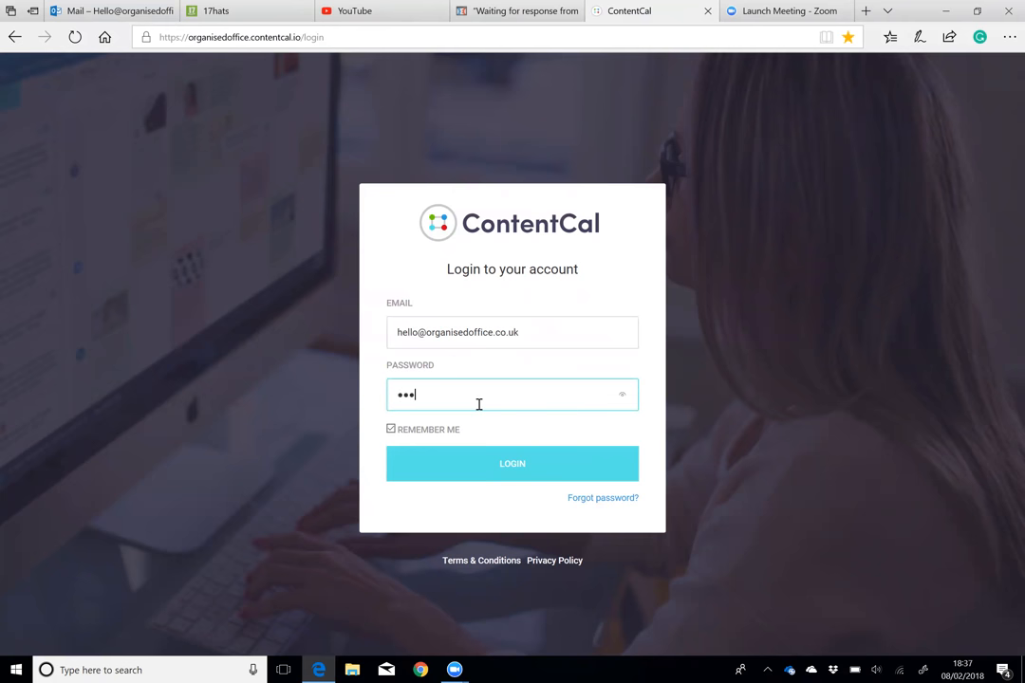
{"action": "type", "text": "••••••••••"}
{"action": "type", "text": "•"}
- Log in, browse the Calendar, Month View, All content and Actions menus, then switch to Editor View
{"action": "key", "text": "Return"}
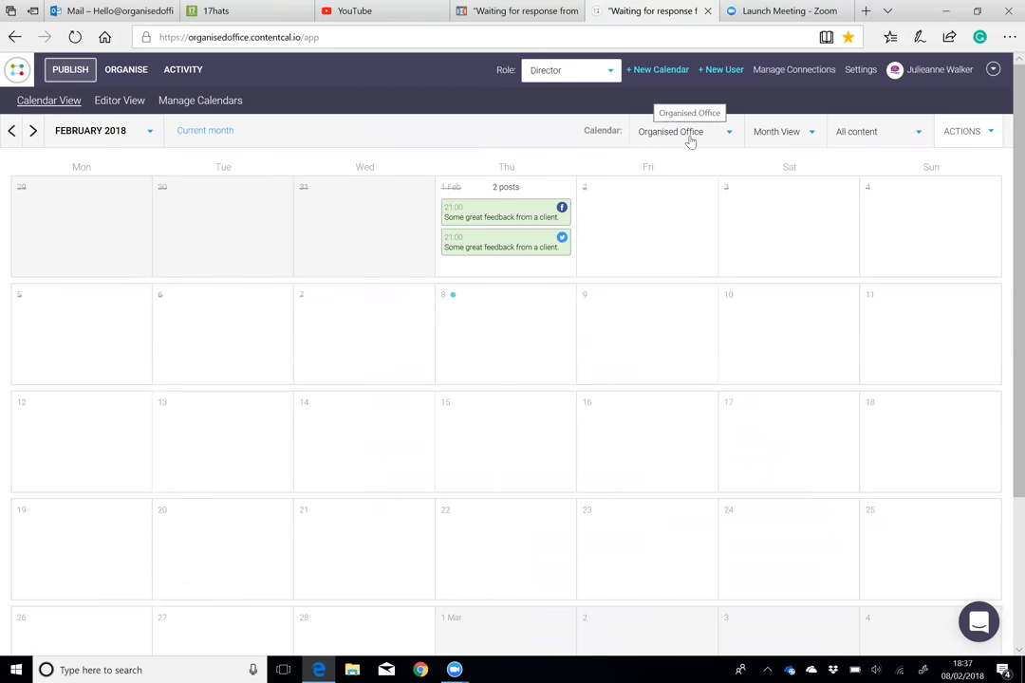
{"action": "left_click", "coordinate": [723, 133]}
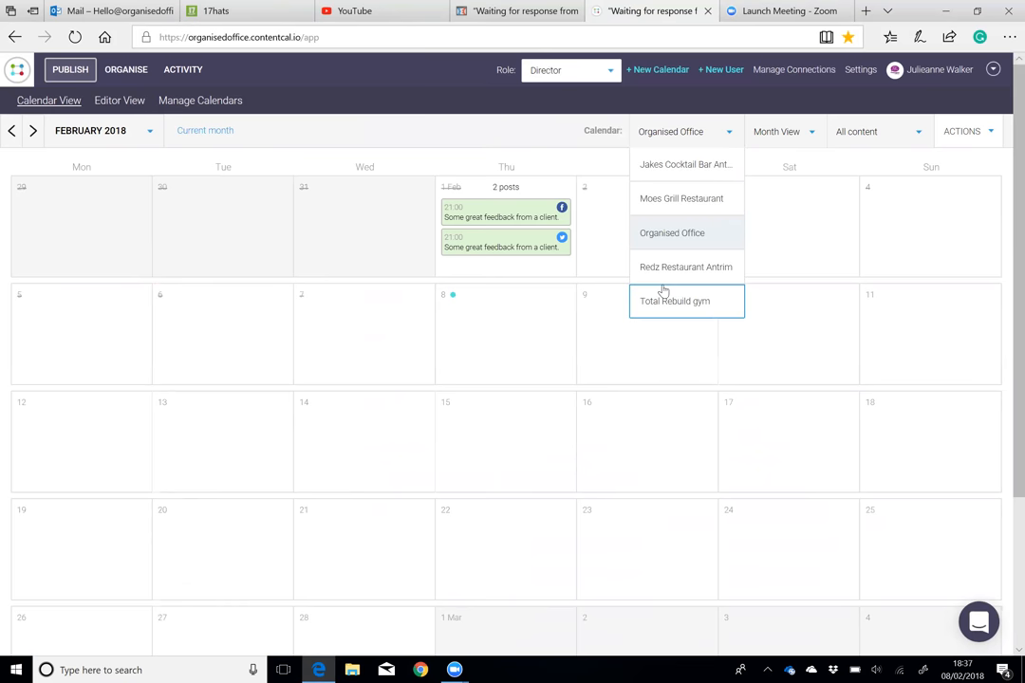
{"action": "left_click", "coordinate": [782, 135]}
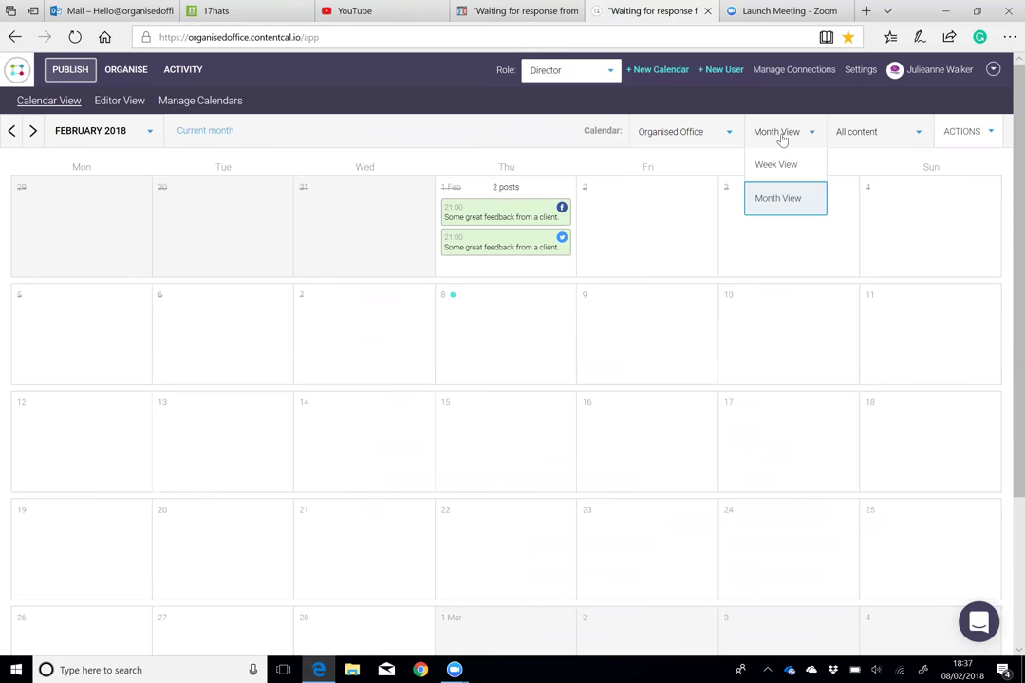
{"action": "left_click", "coordinate": [867, 138]}
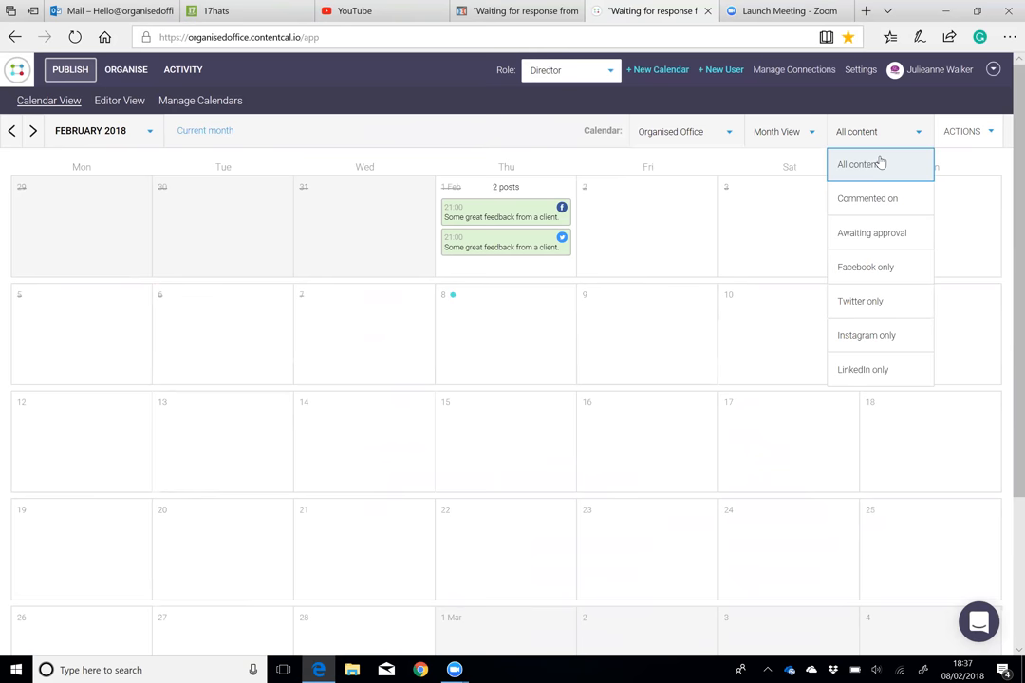
{"action": "left_click", "coordinate": [966, 131]}
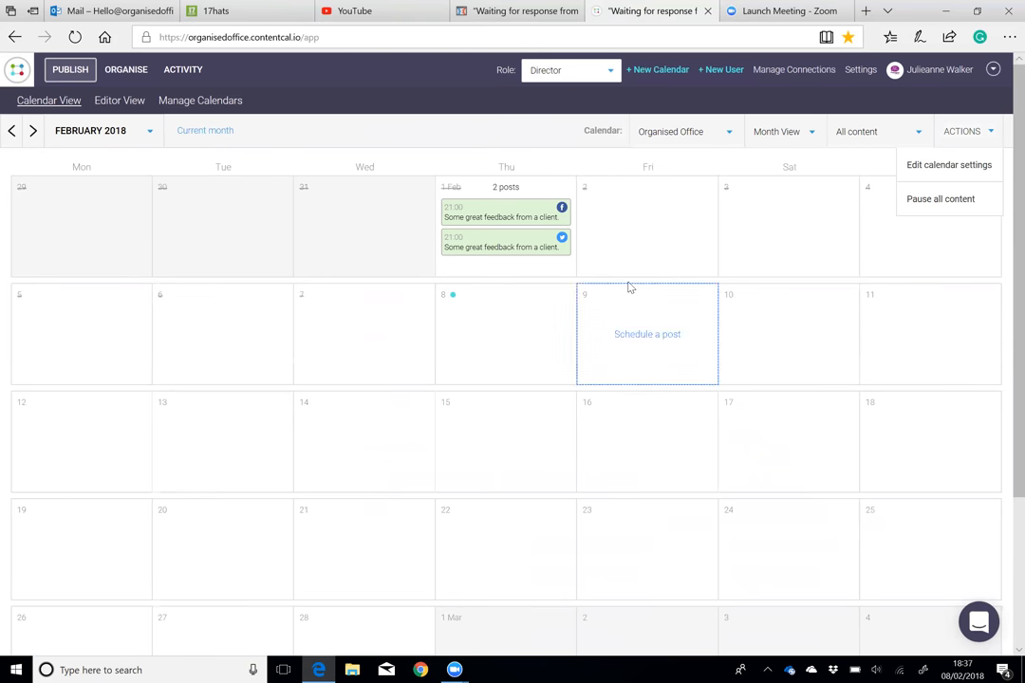
{"action": "left_click", "coordinate": [119, 101]}
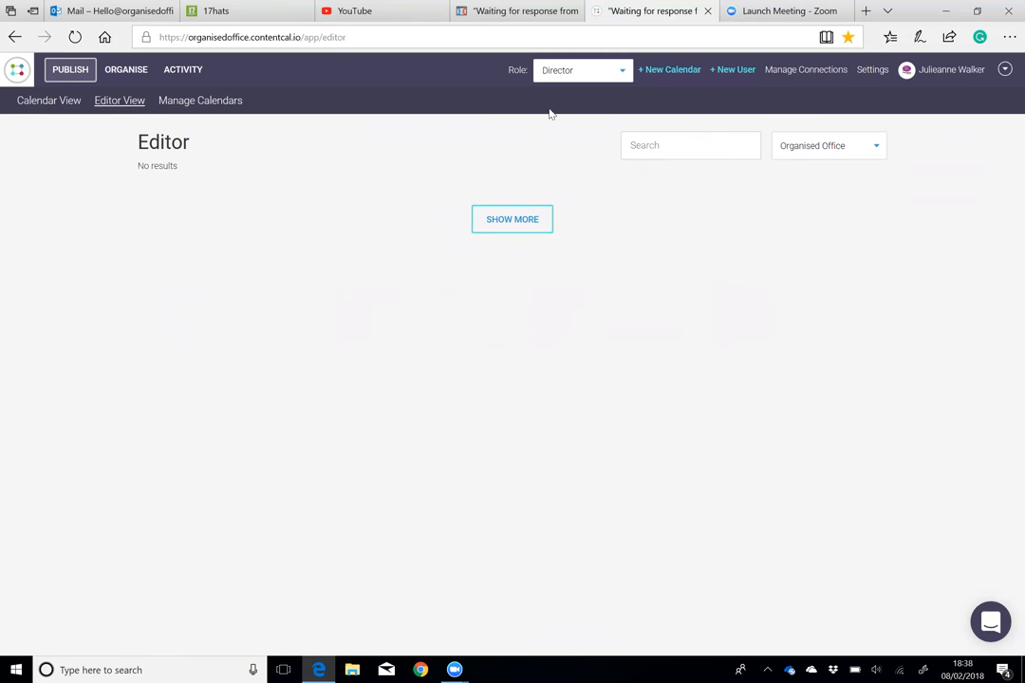
- Set the role to Editor and filter the editor view to the Total Rebuild gym calendar
{"action": "left_click", "coordinate": [569, 70]}
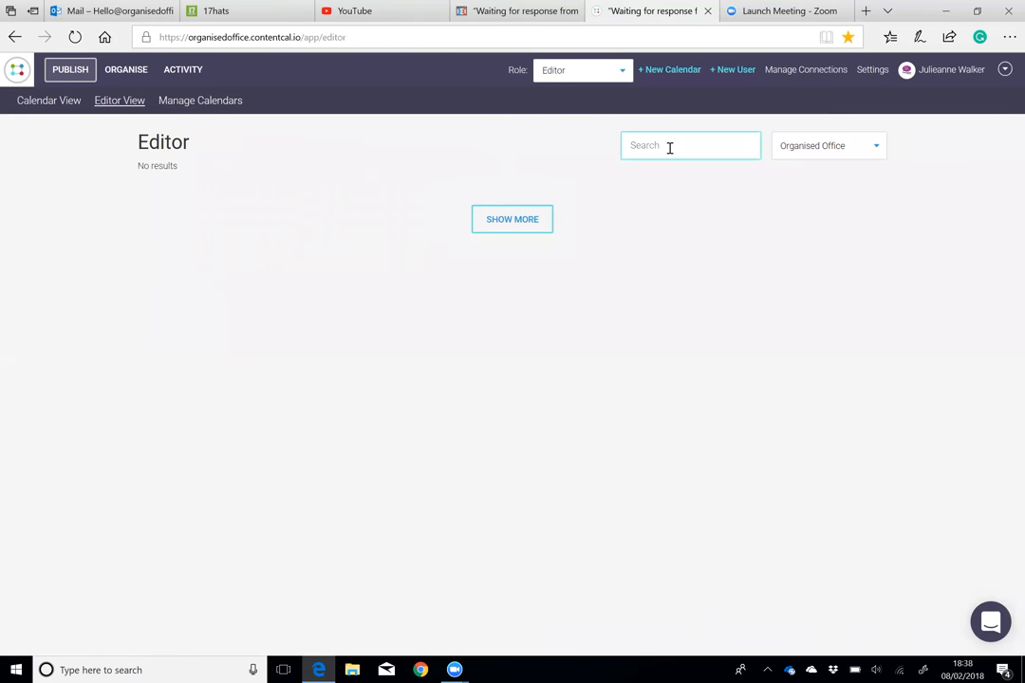
{"action": "left_click", "coordinate": [813, 145]}
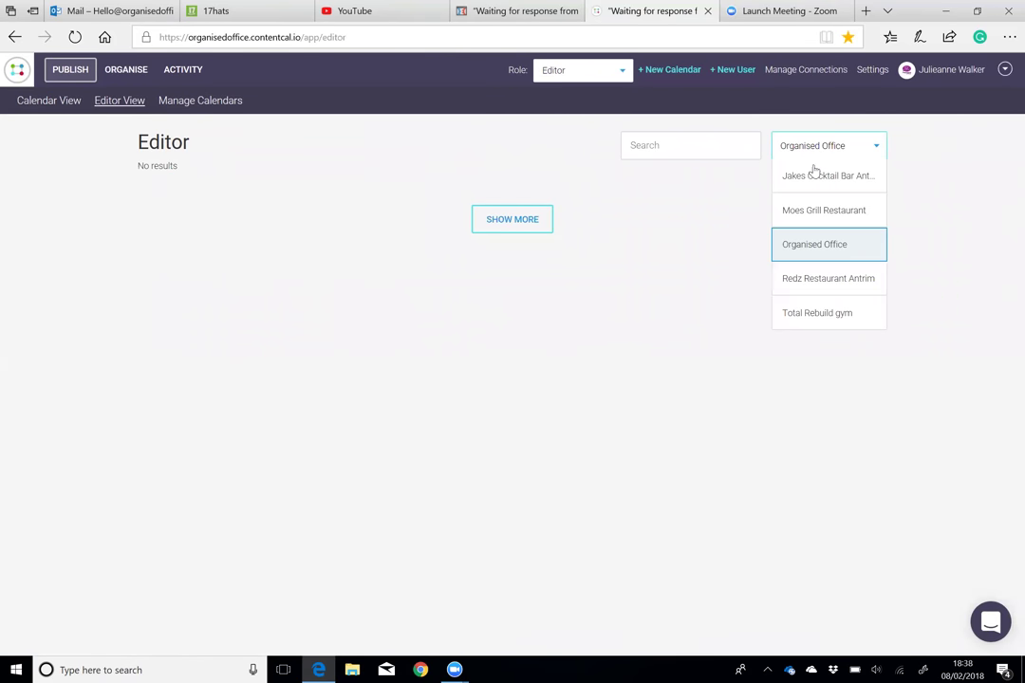
{"action": "left_click", "coordinate": [817, 312]}
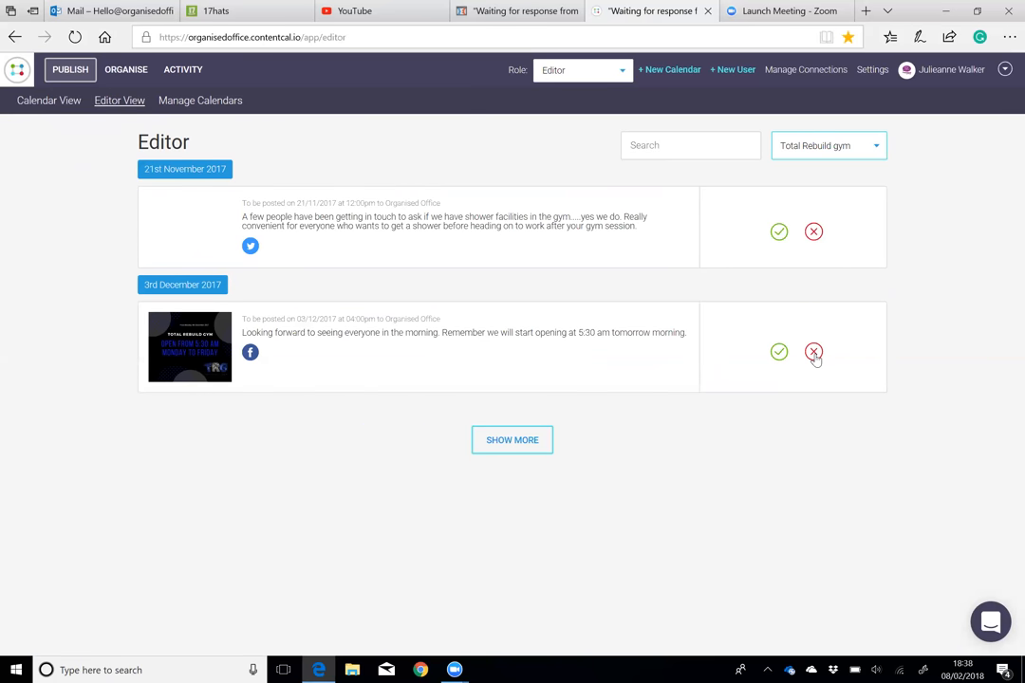
- Open the 3 December gym post and look at its comment box without commenting
{"action": "left_click", "coordinate": [585, 370]}
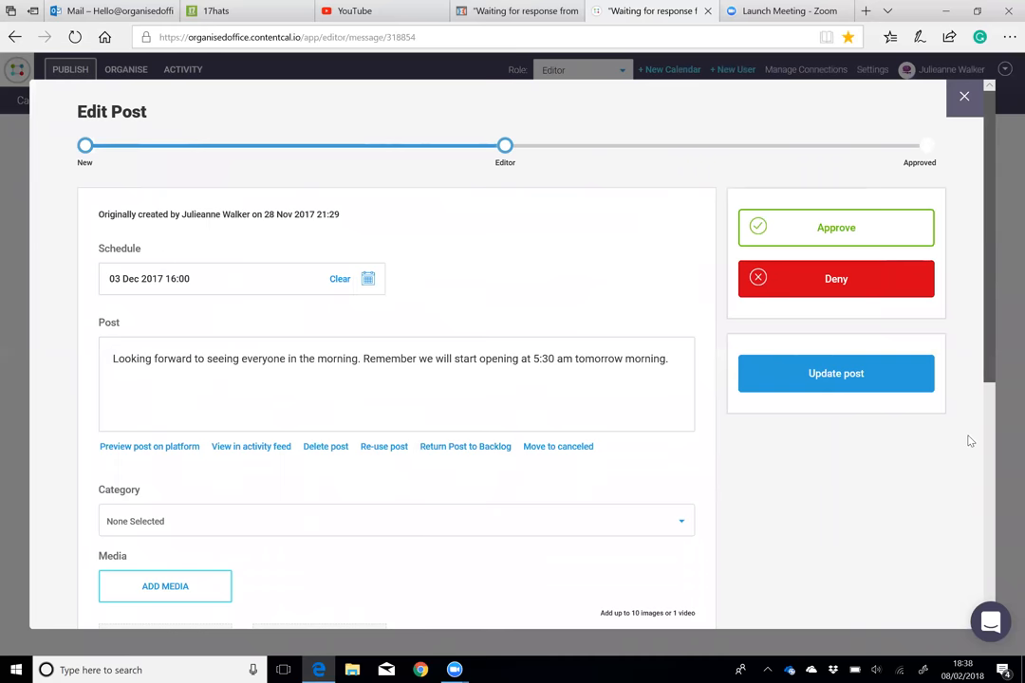
{"action": "scroll", "coordinate": [970, 441], "scroll_direction": "down", "scroll_amount": 5}
{"action": "left_click", "coordinate": [323, 493]}
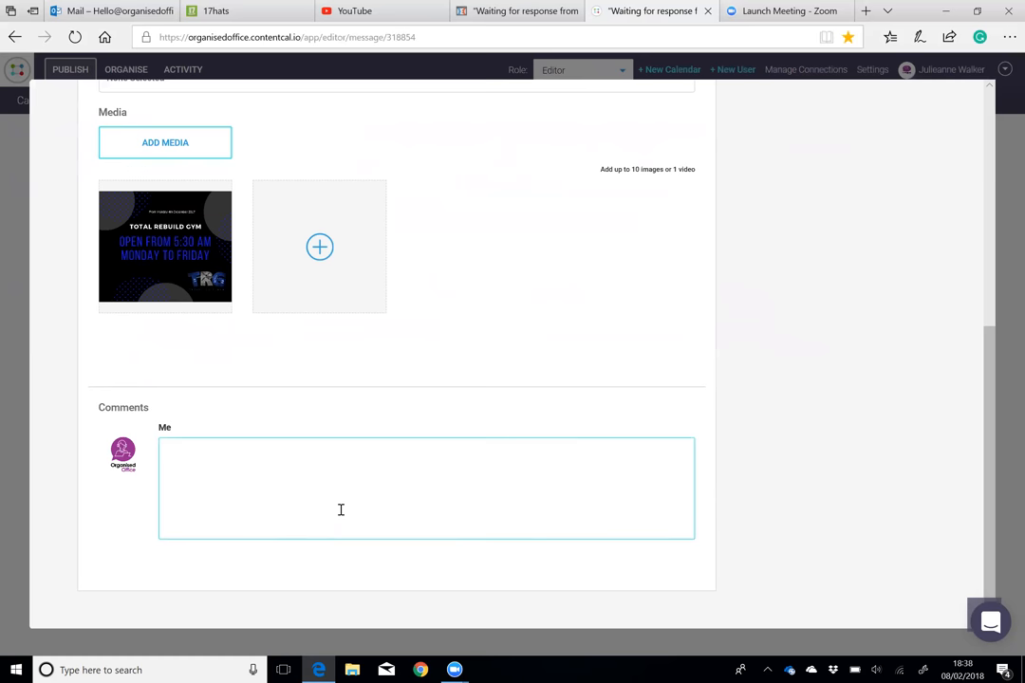
{"action": "left_click", "coordinate": [186, 493]}
{"action": "left_click", "coordinate": [448, 436]}
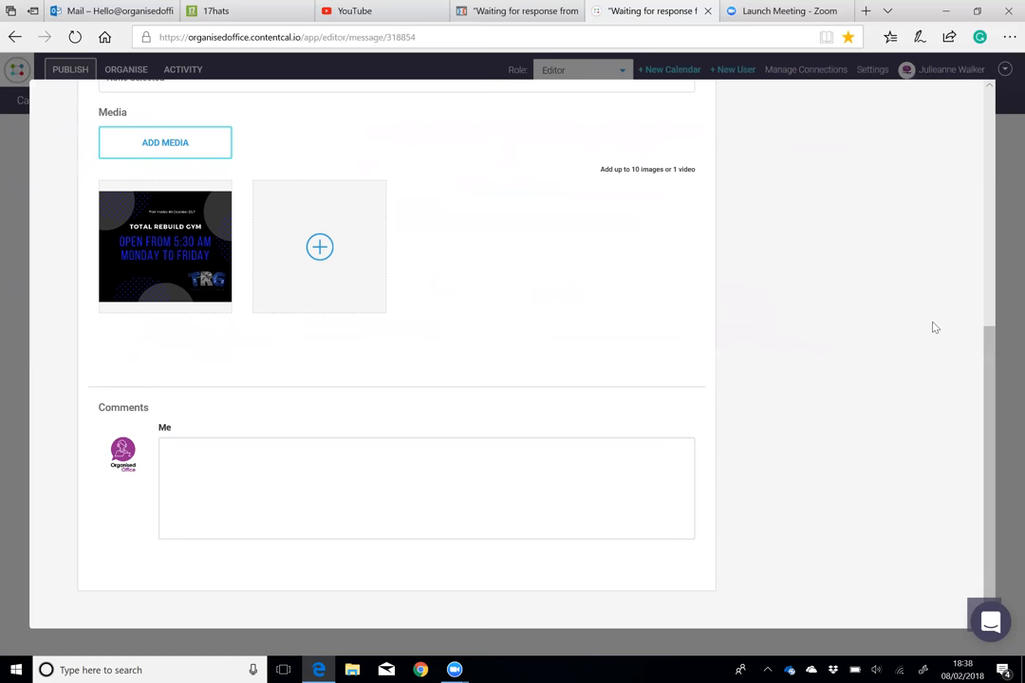
{"action": "scroll", "coordinate": [992, 345], "scroll_direction": "up", "scroll_amount": 6}
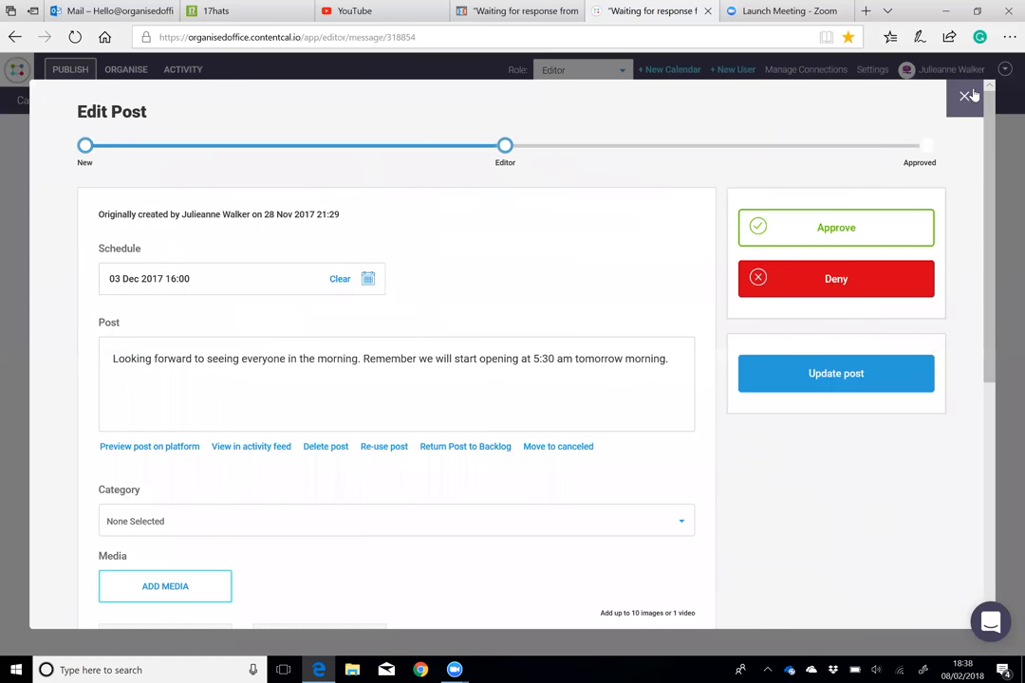
- Close the post editor and visit the Organise campaigns and Activity feeds pages
{"action": "left_click", "coordinate": [965, 96]}
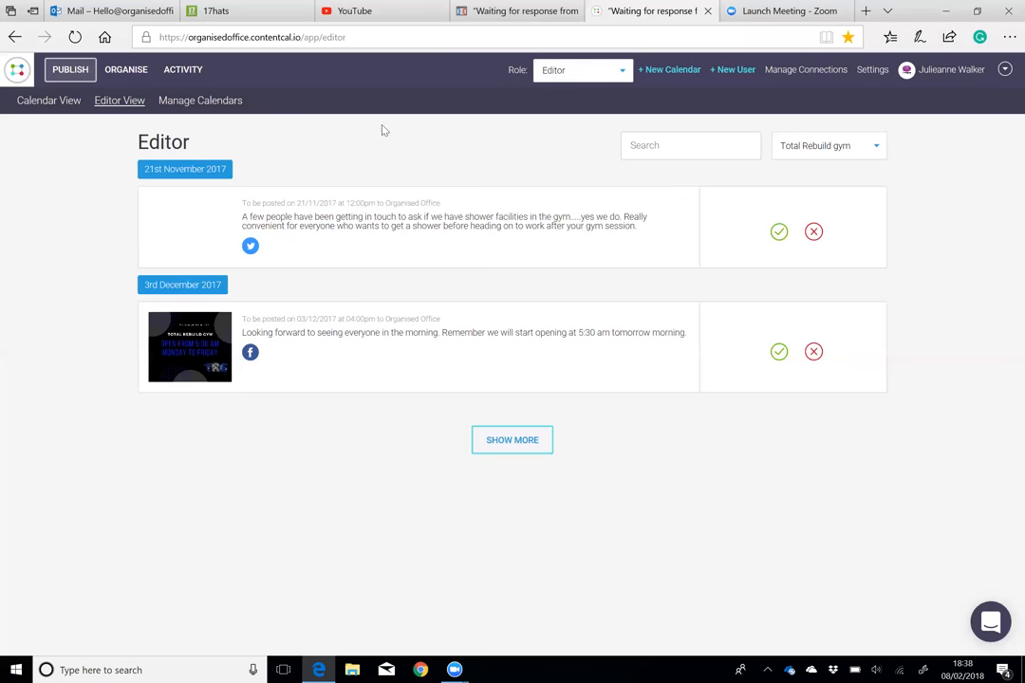
{"action": "left_click", "coordinate": [125, 69]}
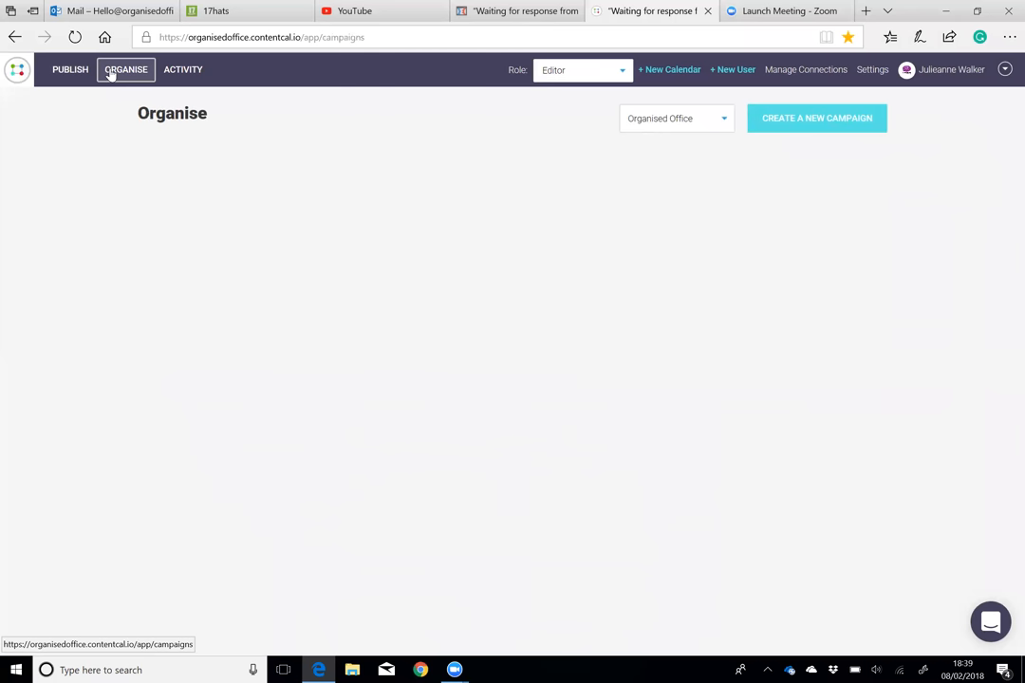
{"action": "left_click", "coordinate": [183, 69]}
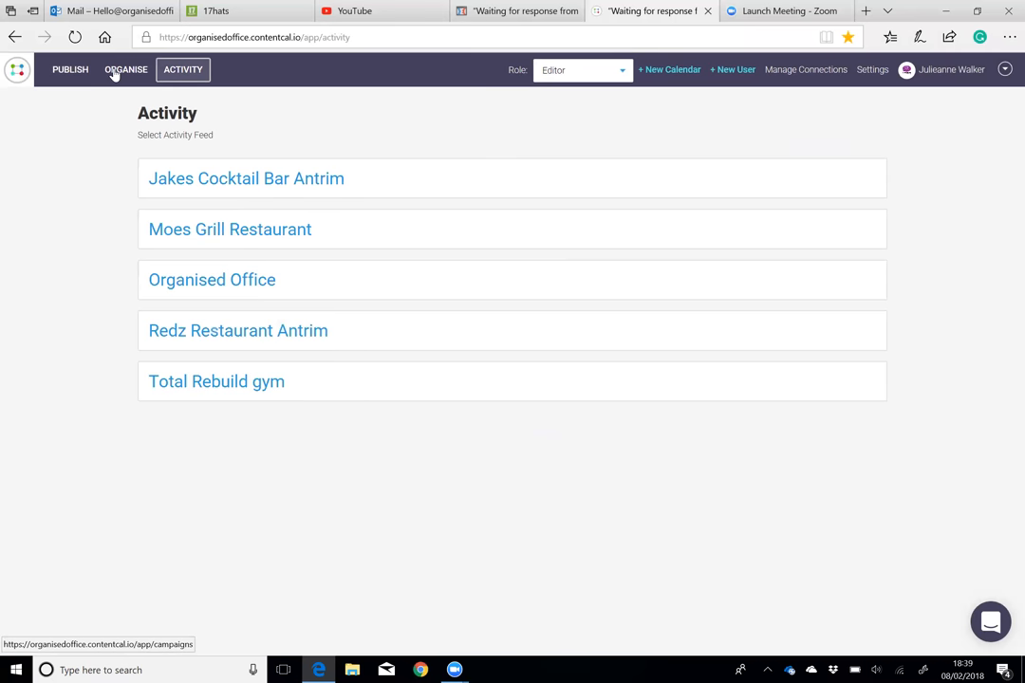
{"action": "left_click", "coordinate": [114, 72]}
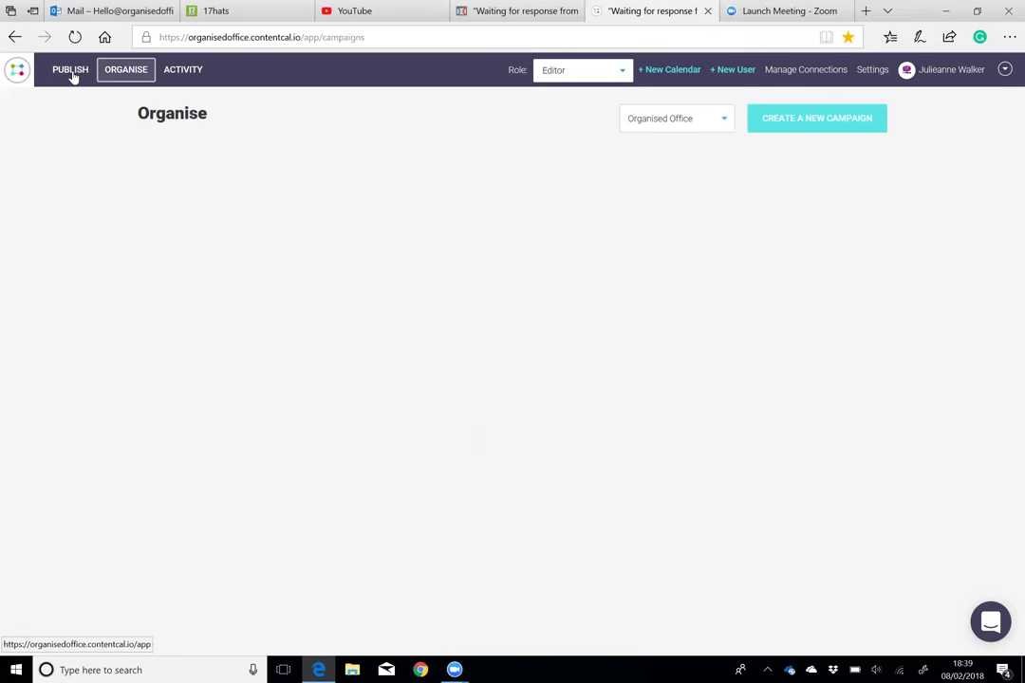
- Go to Publish, keep the Organised Office calendar and switch it to Week View
{"action": "left_click", "coordinate": [71, 69]}
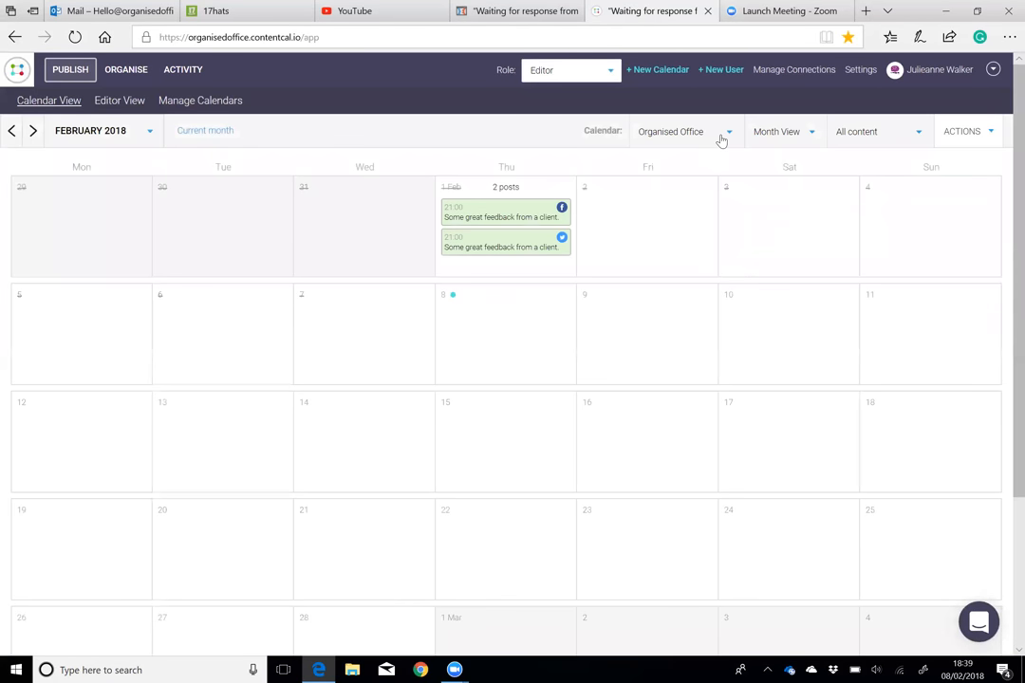
{"action": "left_click", "coordinate": [722, 138]}
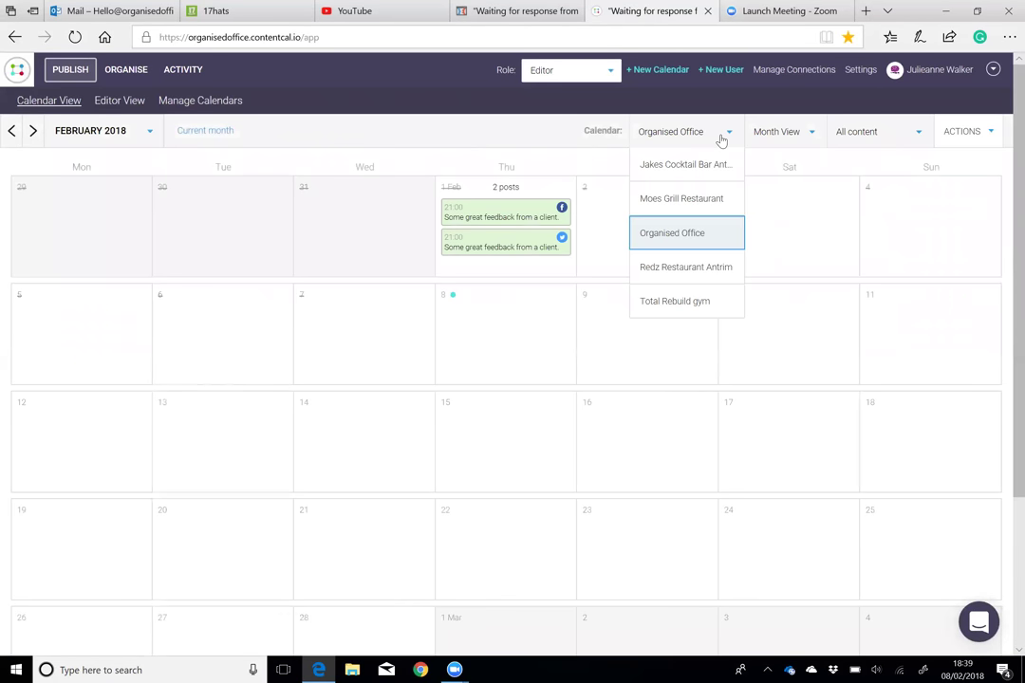
{"action": "left_click", "coordinate": [669, 238]}
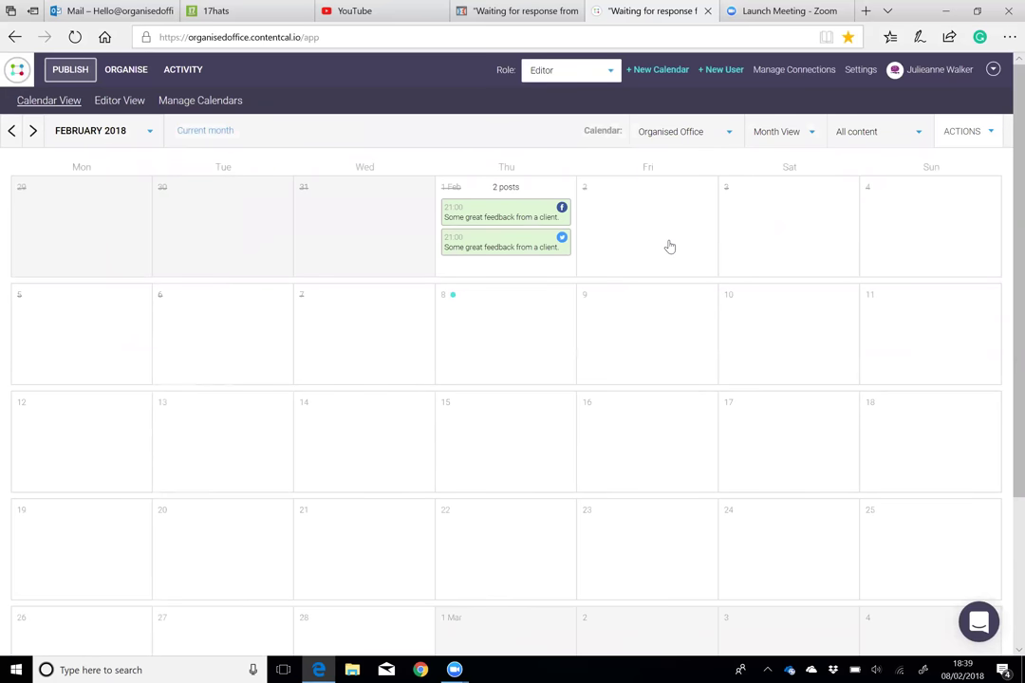
{"action": "left_click", "coordinate": [778, 143]}
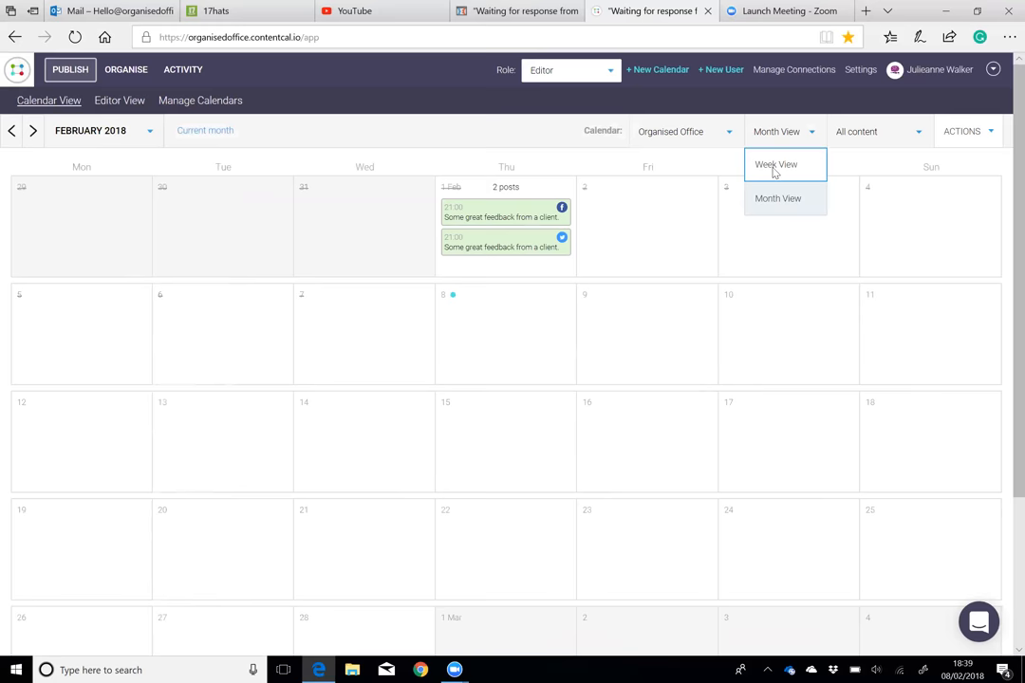
{"action": "left_click", "coordinate": [775, 166]}
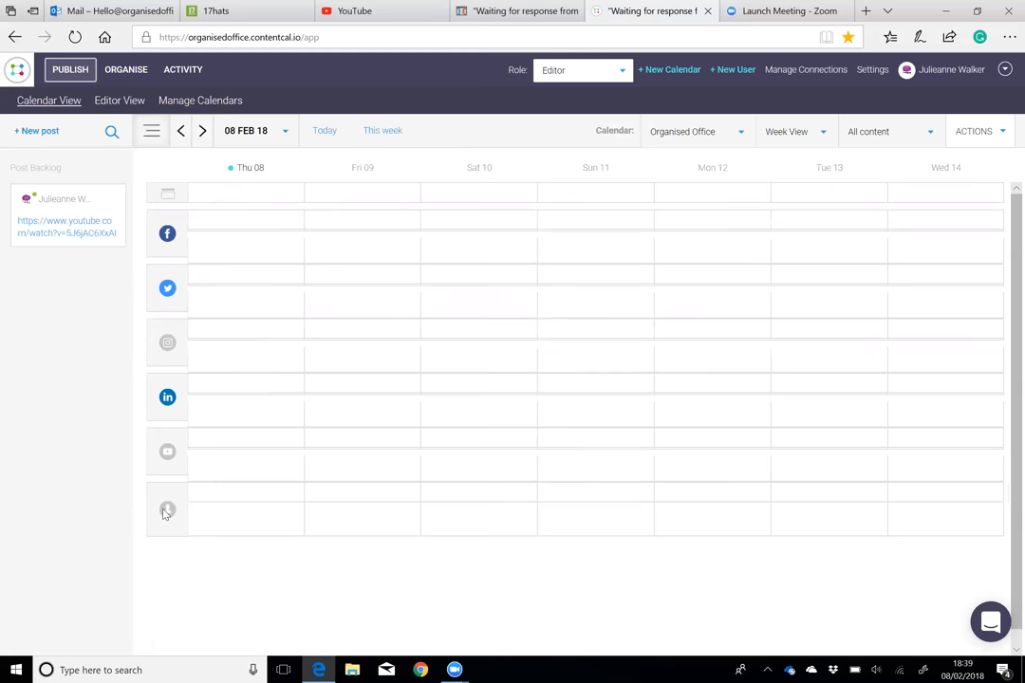
{"action": "mouse_move", "coordinate": [828, 383]}
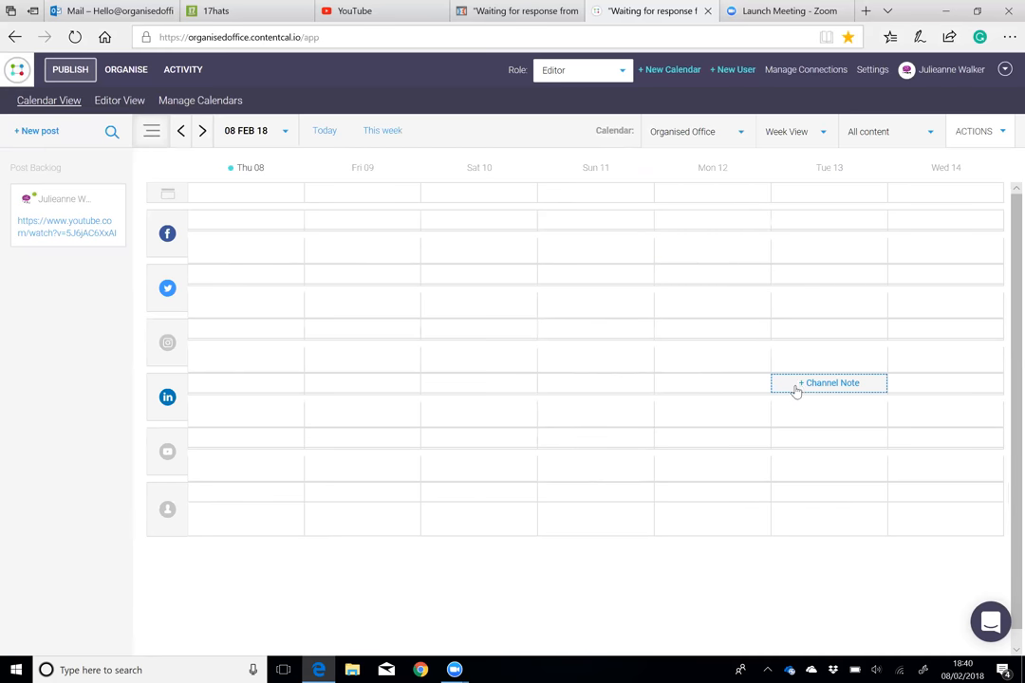
{"action": "left_click", "coordinate": [907, 444]}
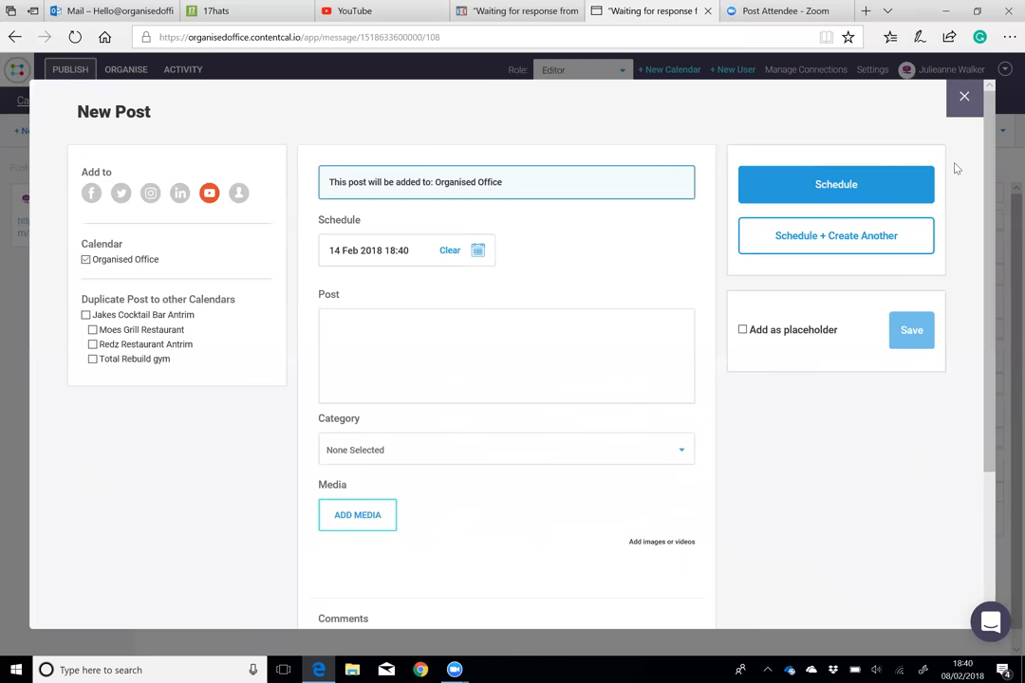
{"action": "left_click", "coordinate": [964, 98]}
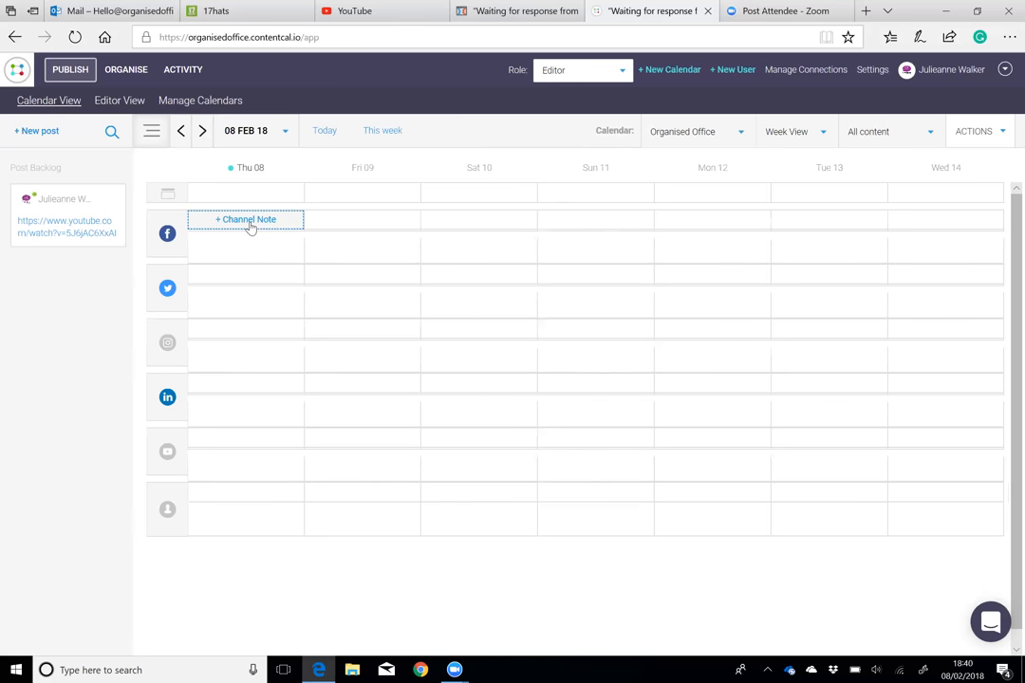
{"action": "left_click", "coordinate": [361, 249]}
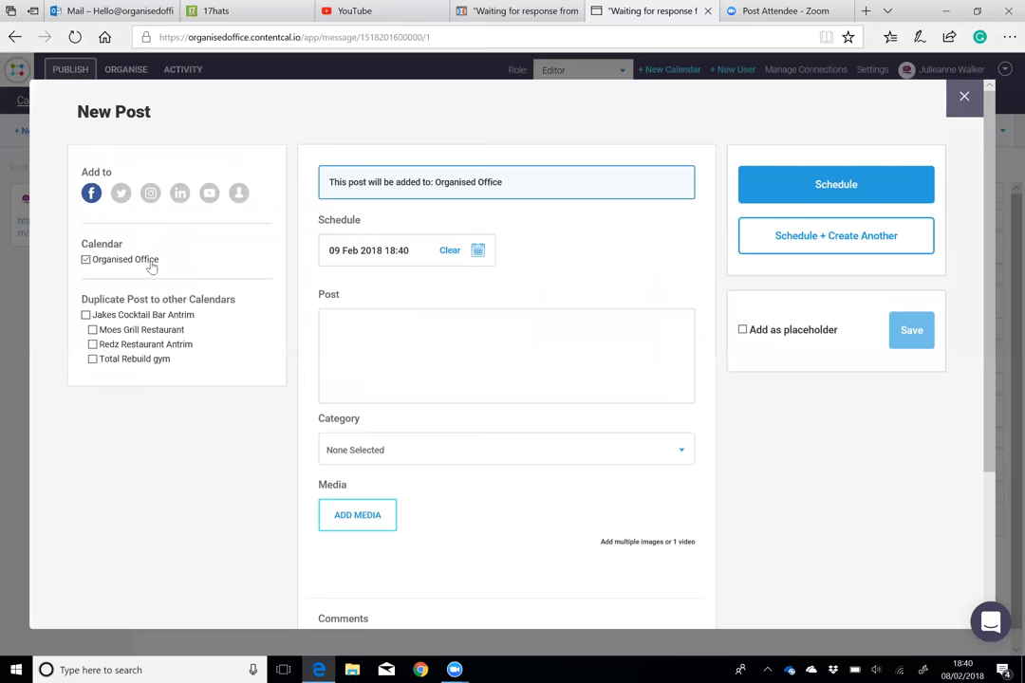
{"action": "left_click", "coordinate": [347, 334]}
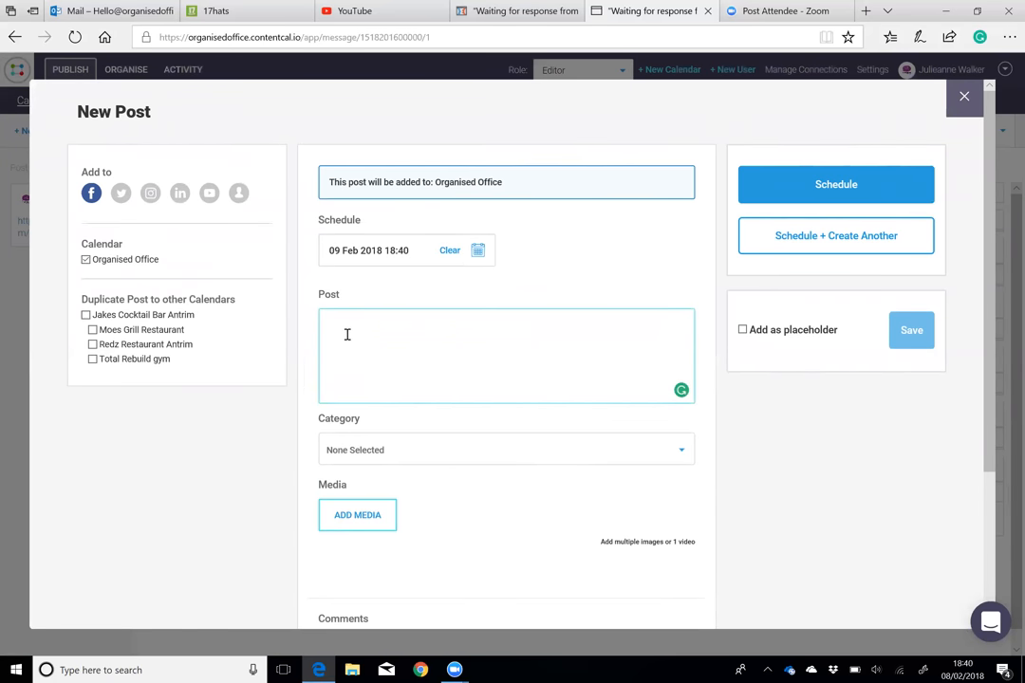
{"action": "left_click", "coordinate": [341, 250]}
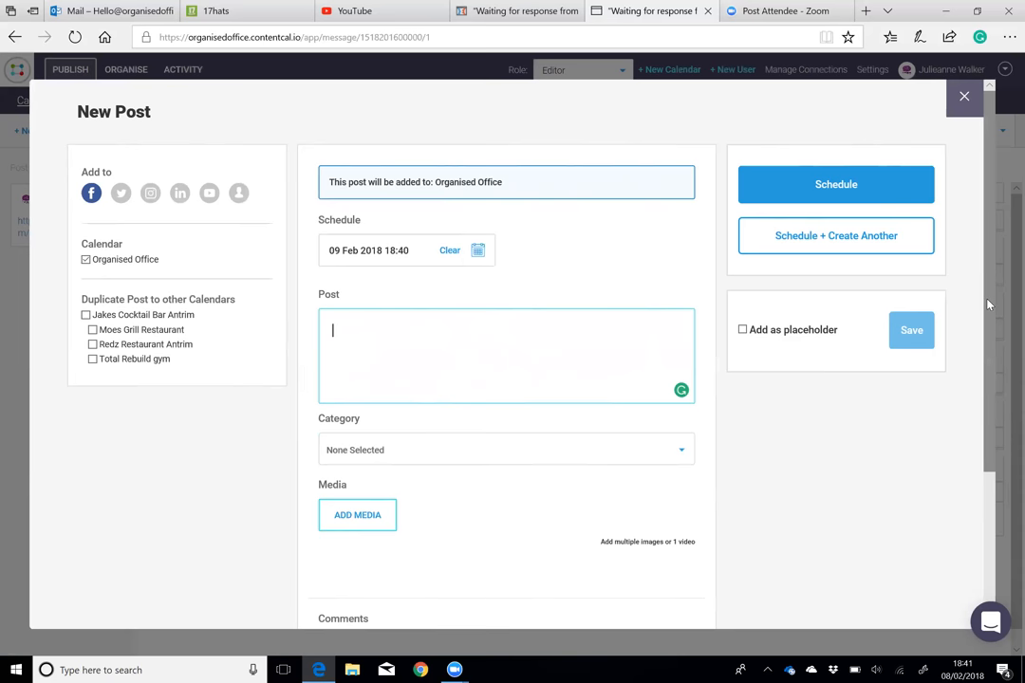
{"action": "scroll", "coordinate": [991, 447], "scroll_direction": "down", "scroll_amount": 3}
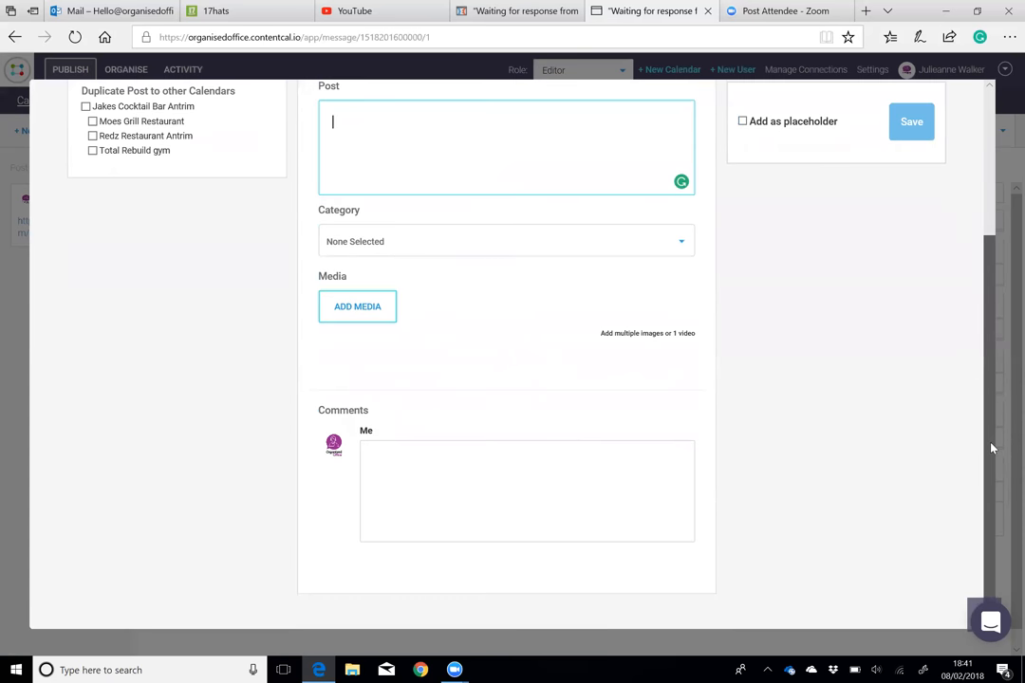
{"action": "scroll", "coordinate": [987, 290], "scroll_direction": "up", "scroll_amount": 3}
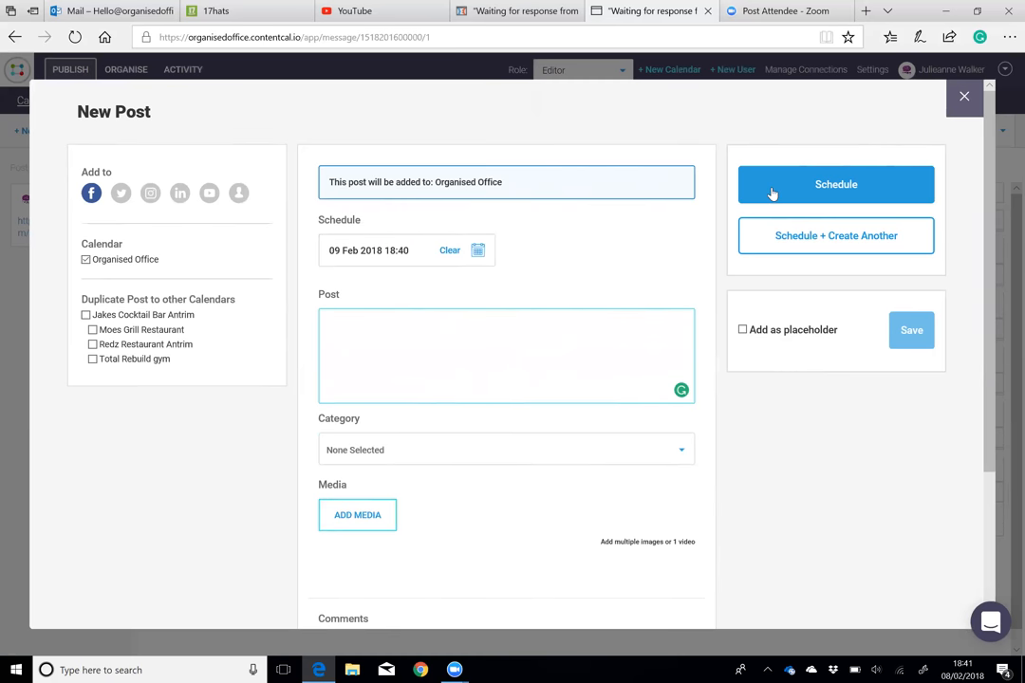
{"action": "left_click", "coordinate": [963, 97]}
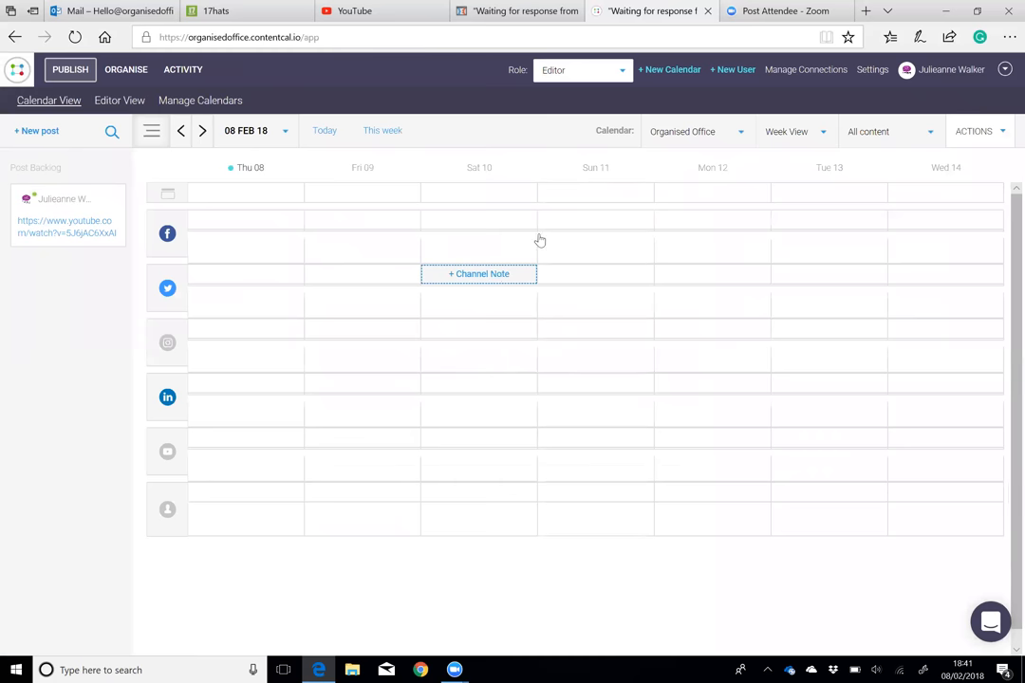
- Switch the week view to Total Rebuild gym and show its Actions menu
{"action": "left_click", "coordinate": [697, 131]}
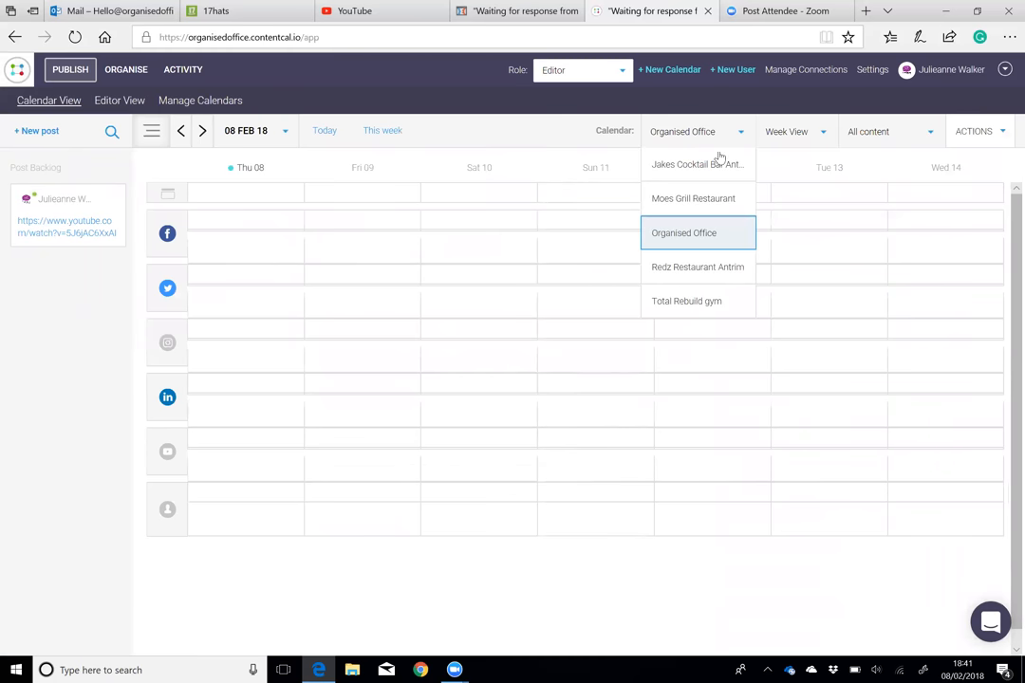
{"action": "left_click", "coordinate": [685, 302]}
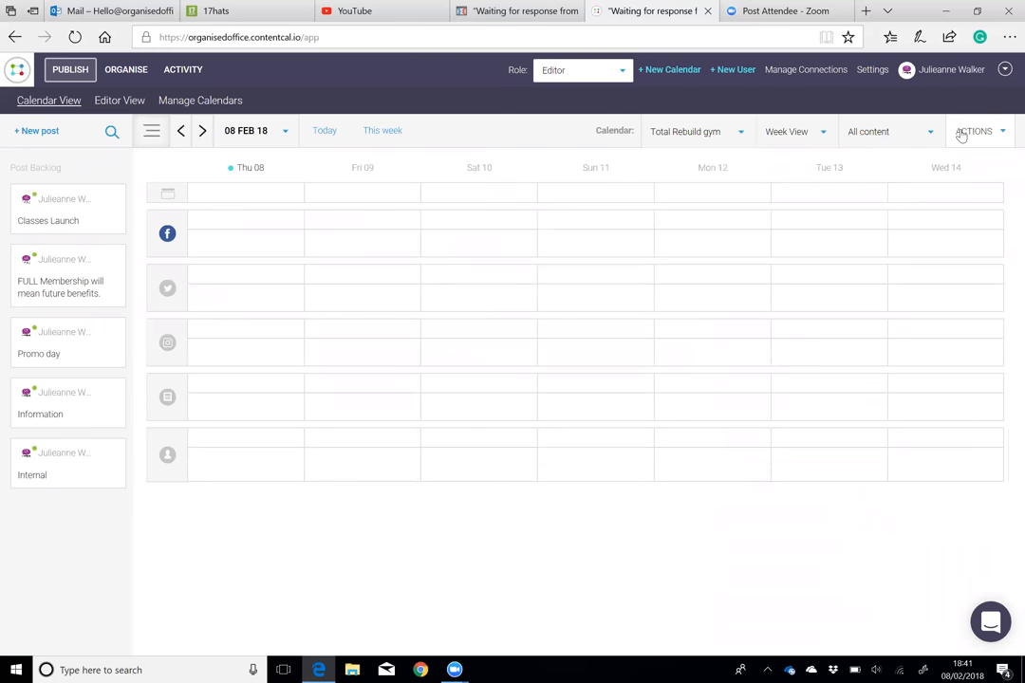
{"action": "left_click", "coordinate": [974, 131]}
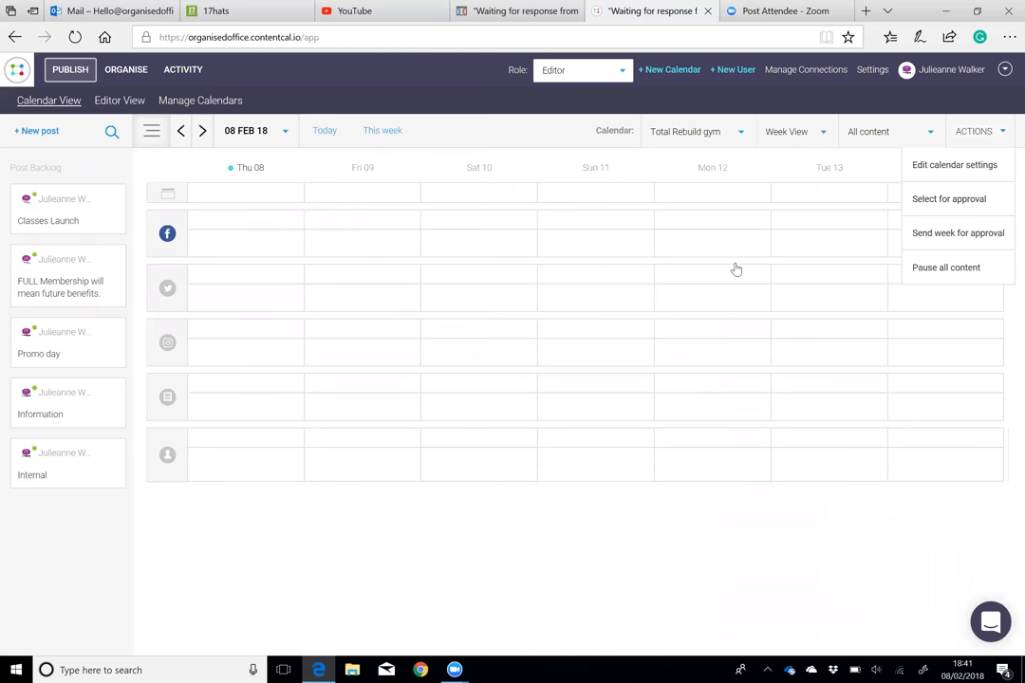
{"action": "mouse_move", "coordinate": [361, 226]}
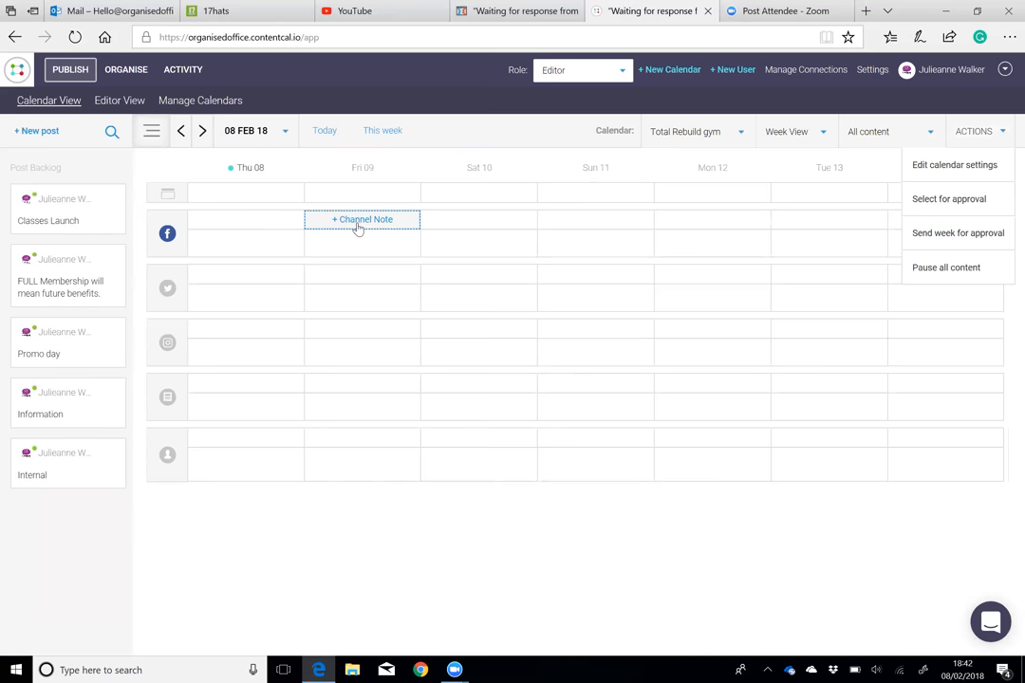
{"action": "left_click", "coordinate": [52, 218]}
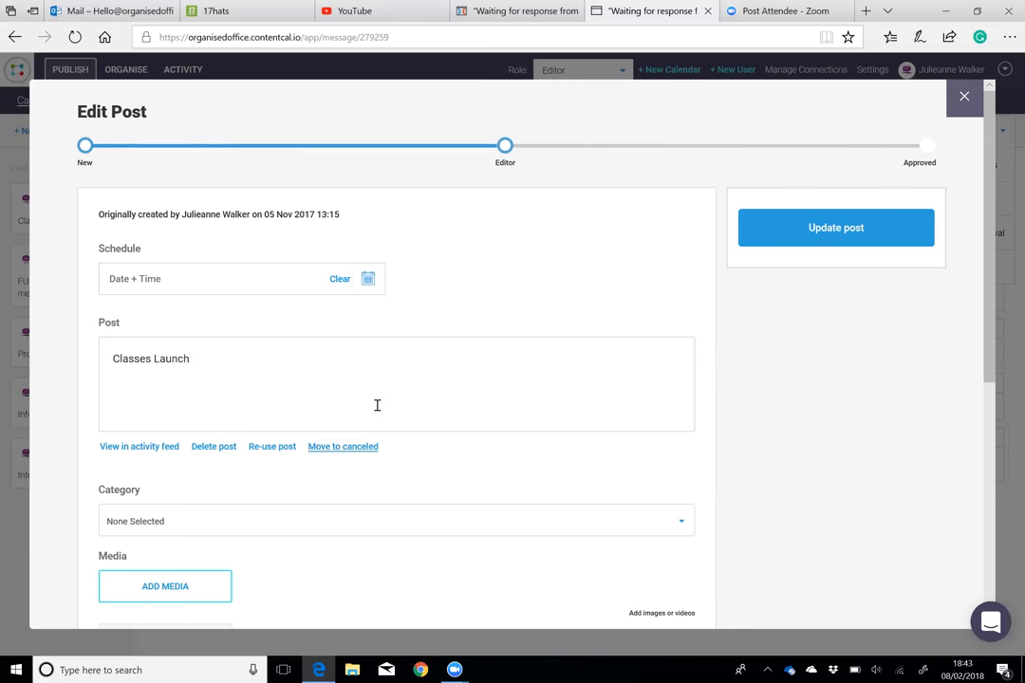
{"action": "left_click", "coordinate": [964, 96]}
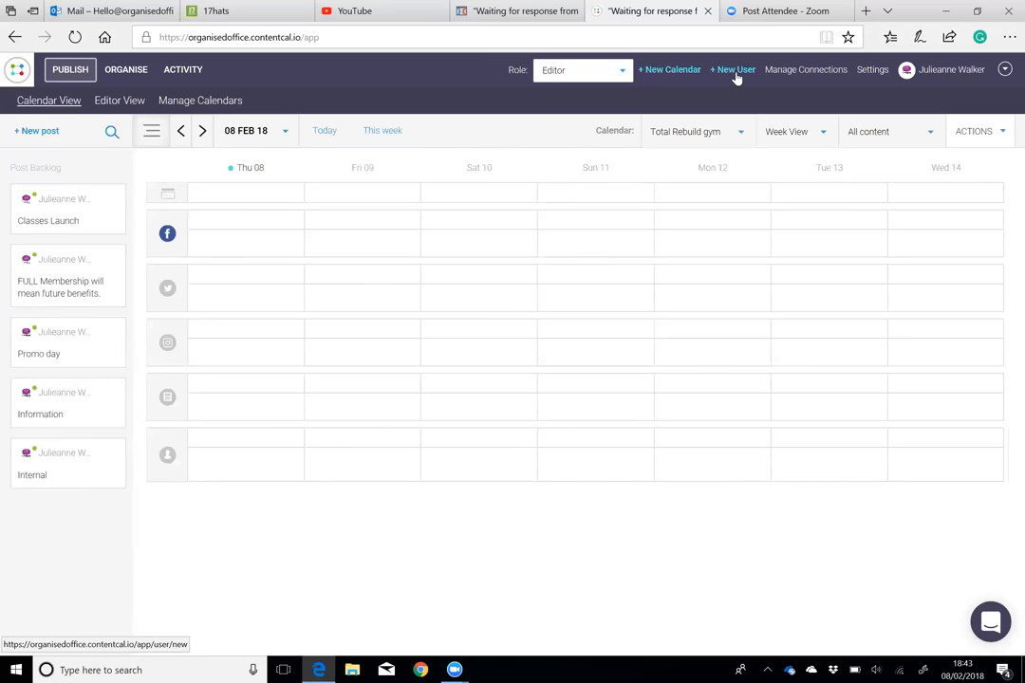
- Review the gym calendar's social connections, then go to the account Settings
{"action": "left_click", "coordinate": [788, 74]}
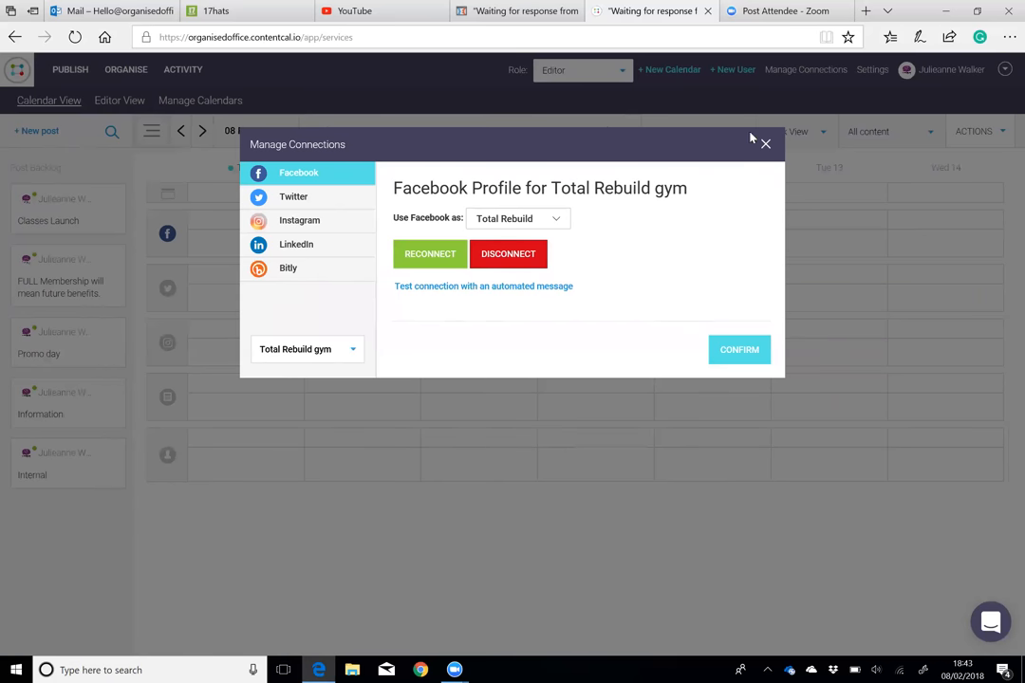
{"action": "left_click", "coordinate": [768, 146]}
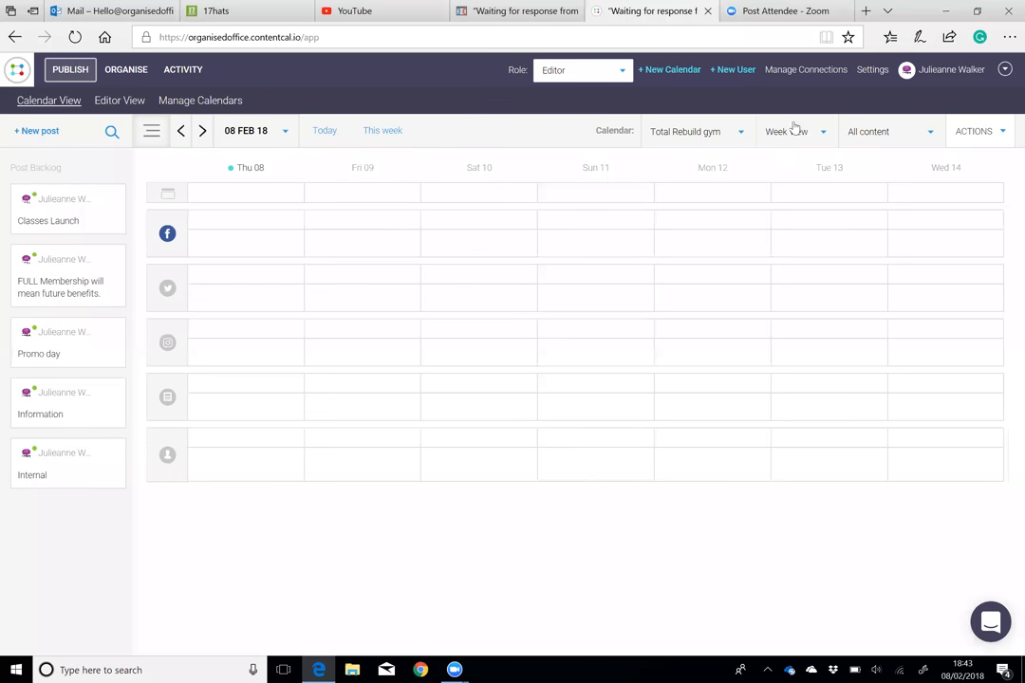
{"action": "left_click", "coordinate": [872, 70]}
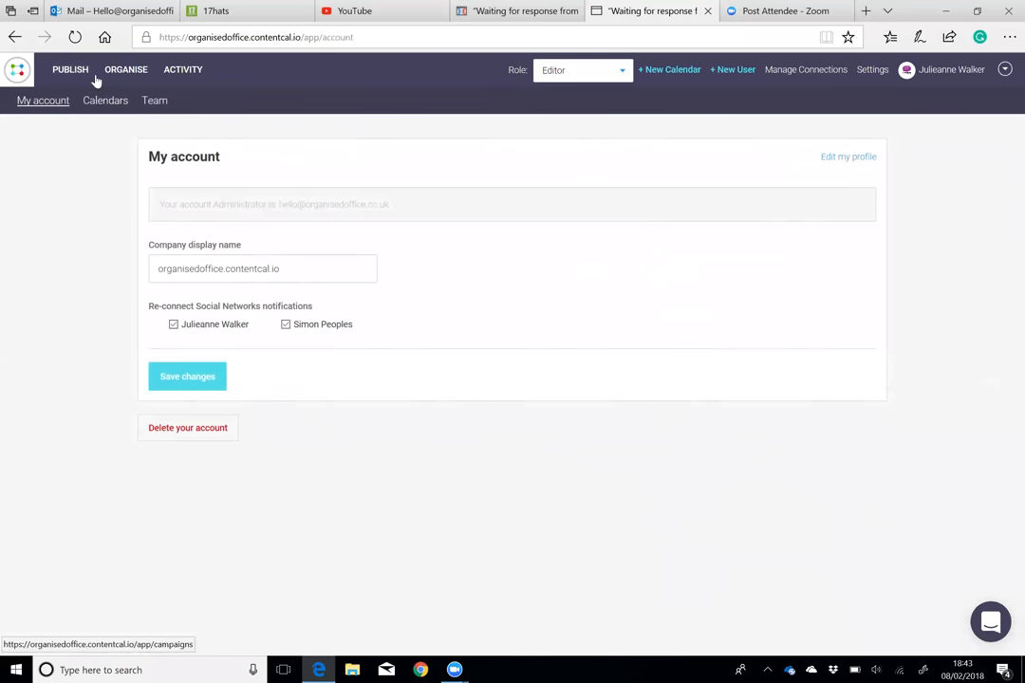
- View the Team list, check the second user's details, then show the Calendars list
{"action": "left_click", "coordinate": [154, 101]}
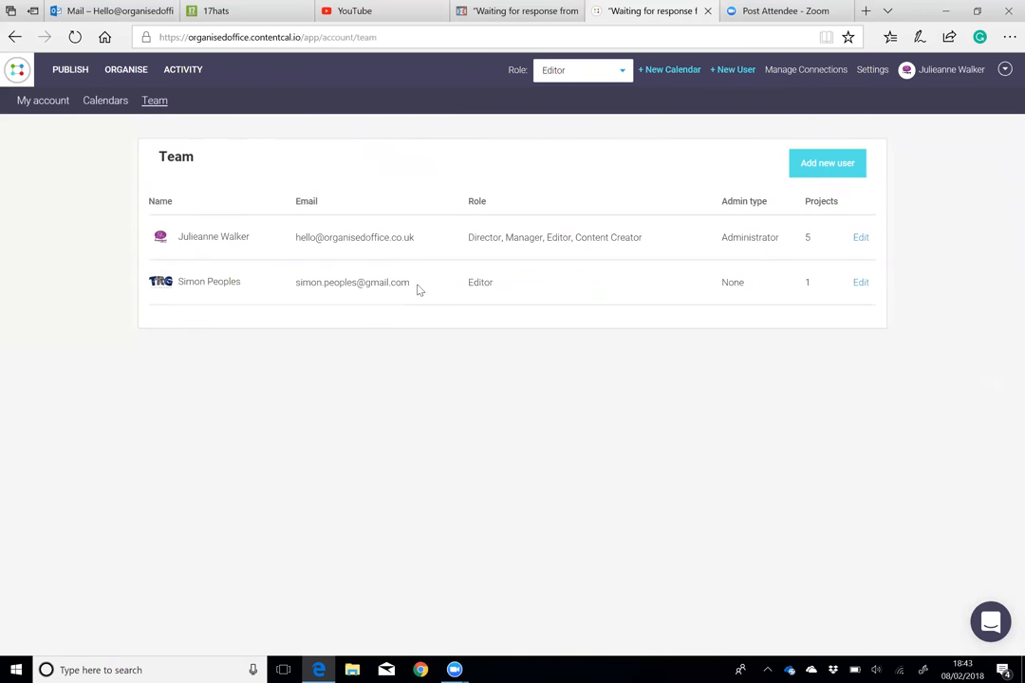
{"action": "left_click", "coordinate": [859, 283]}
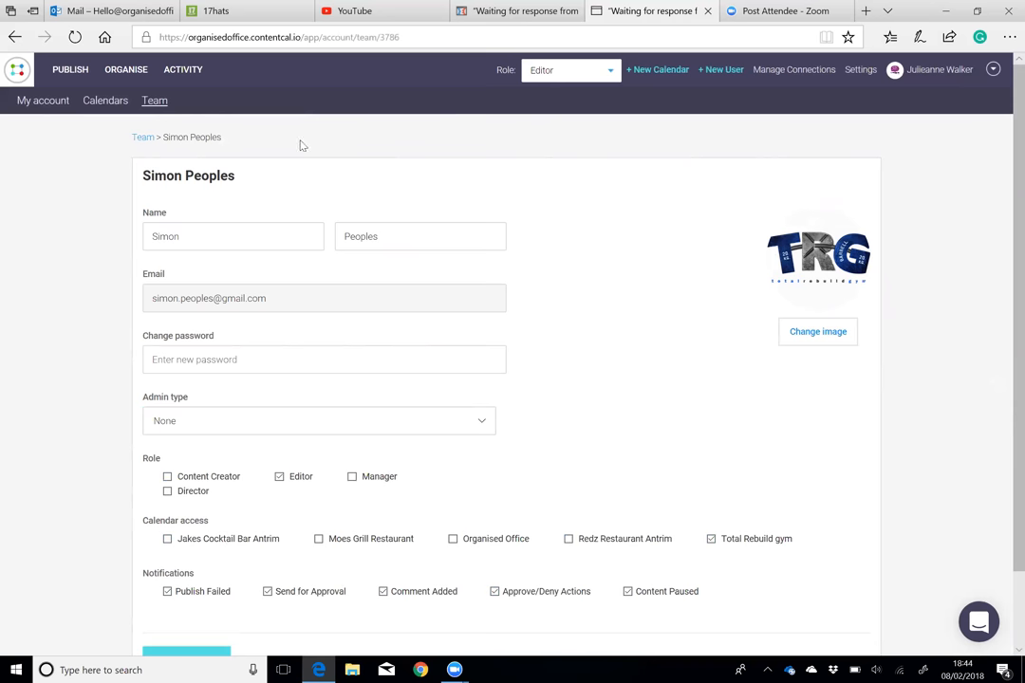
{"action": "left_click", "coordinate": [95, 102]}
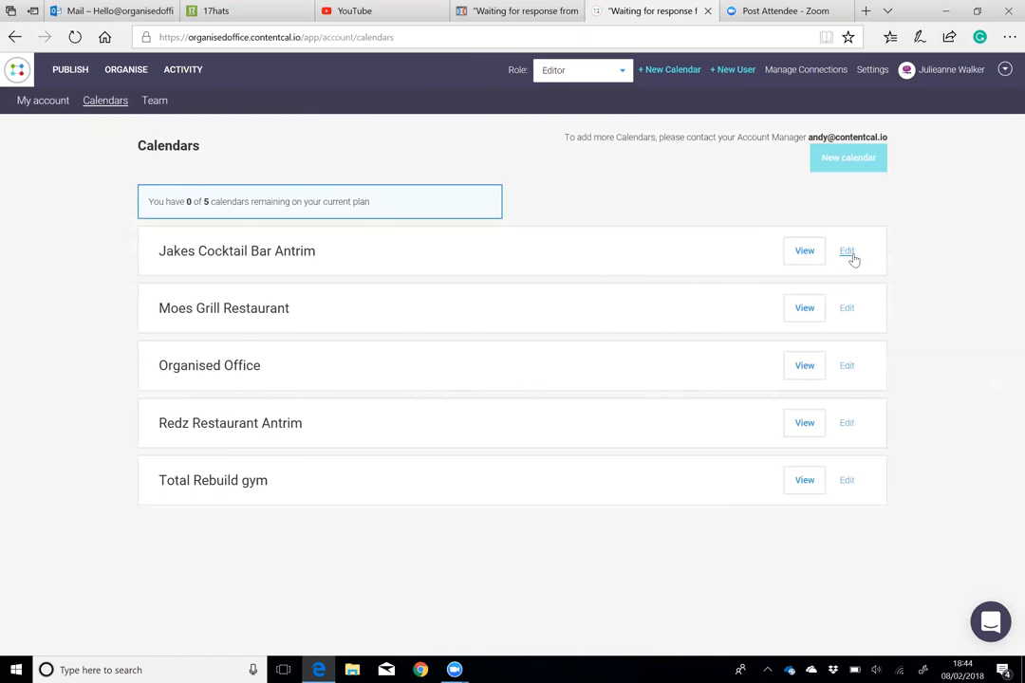
- View the Jakes Cocktail Bar Antrim calendar settings, leaving the calendar name unchanged
{"action": "left_click", "coordinate": [847, 251]}
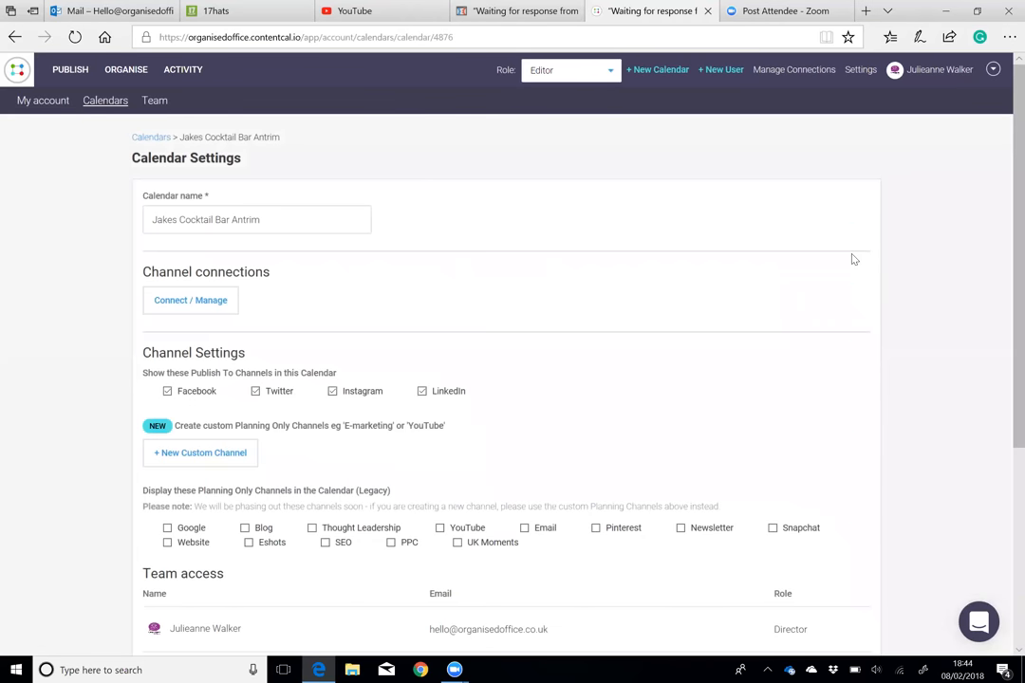
{"action": "left_click", "coordinate": [294, 219]}
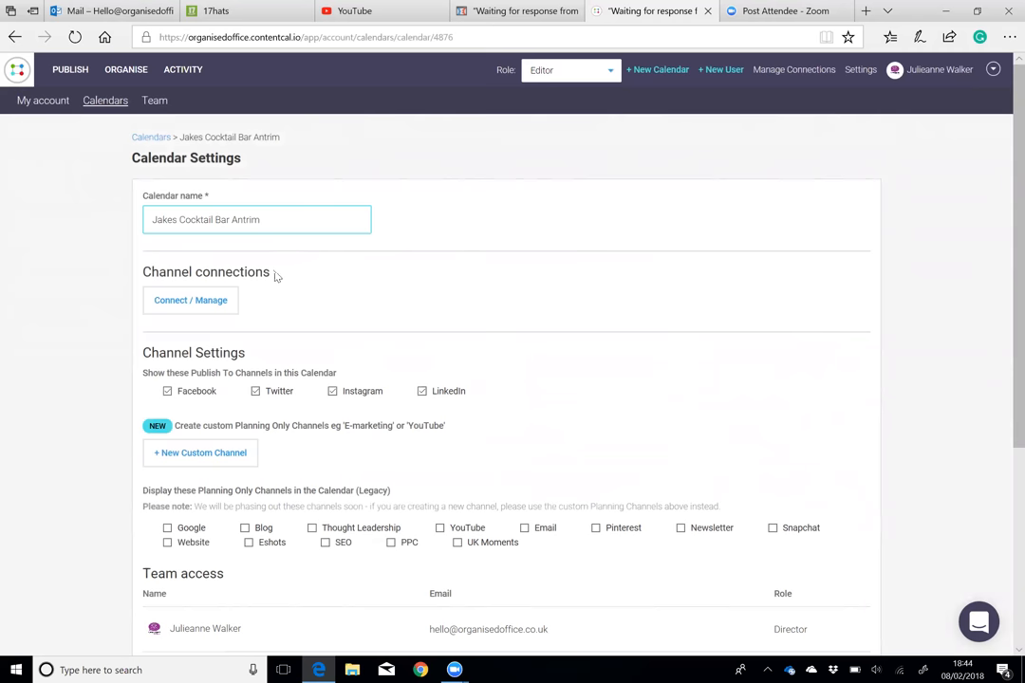
{"action": "left_click", "coordinate": [203, 306]}
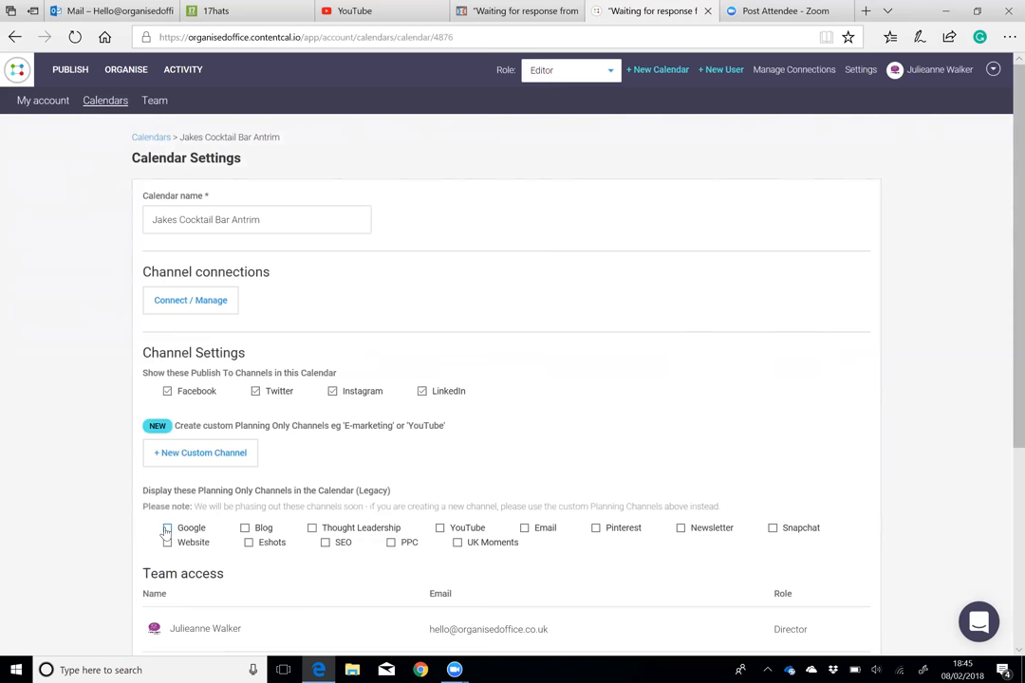
- Return to the Total Rebuild gym week-view calendar via PUBLISH
{"action": "left_click", "coordinate": [70, 70]}
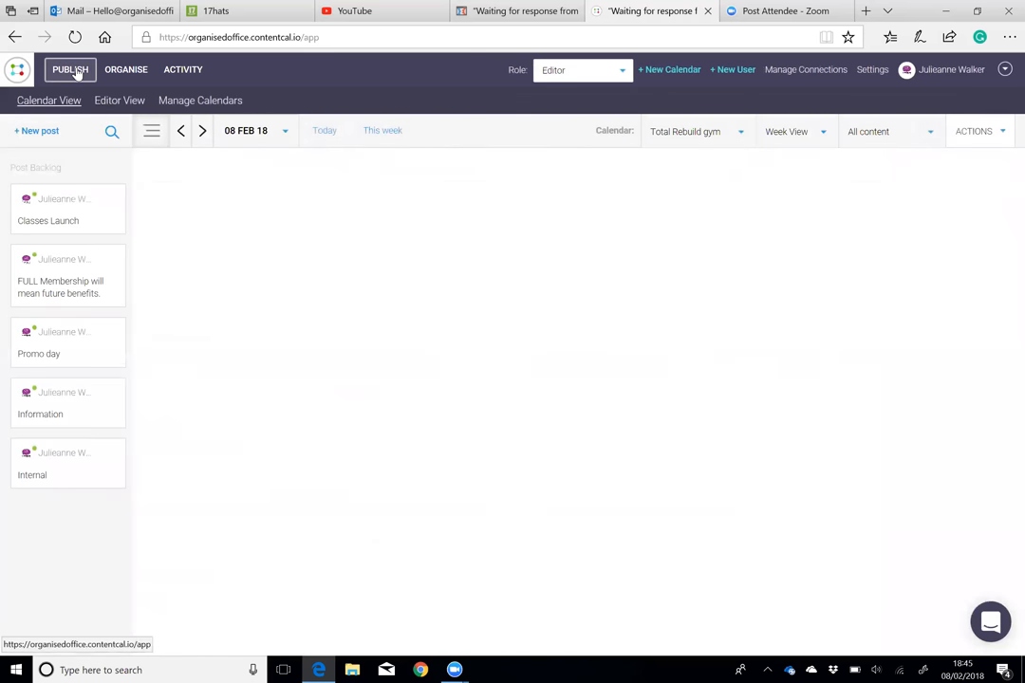